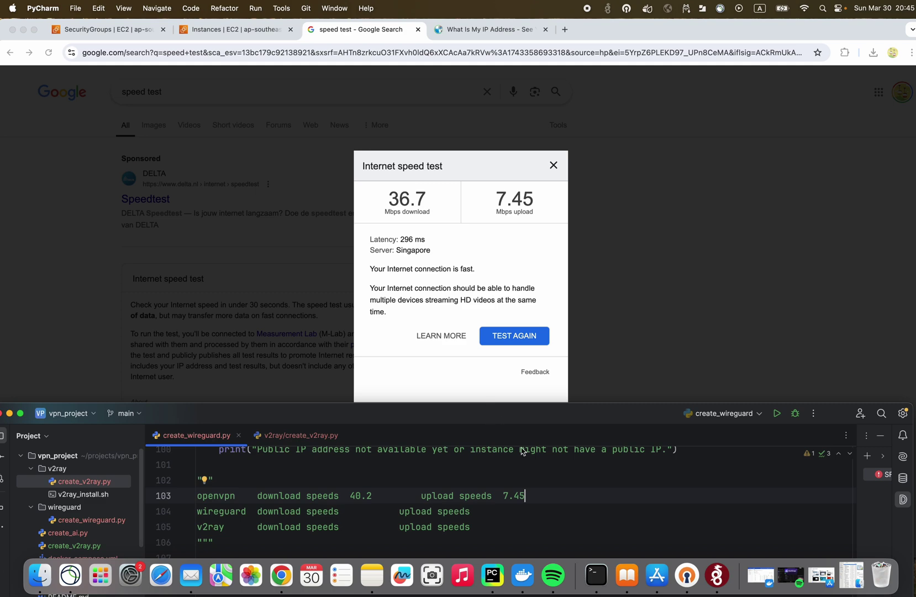
Step: Switch to OpenVPN Connect, disconnect the active VPN profile, and minimise the profiles window
left_click(688, 576)
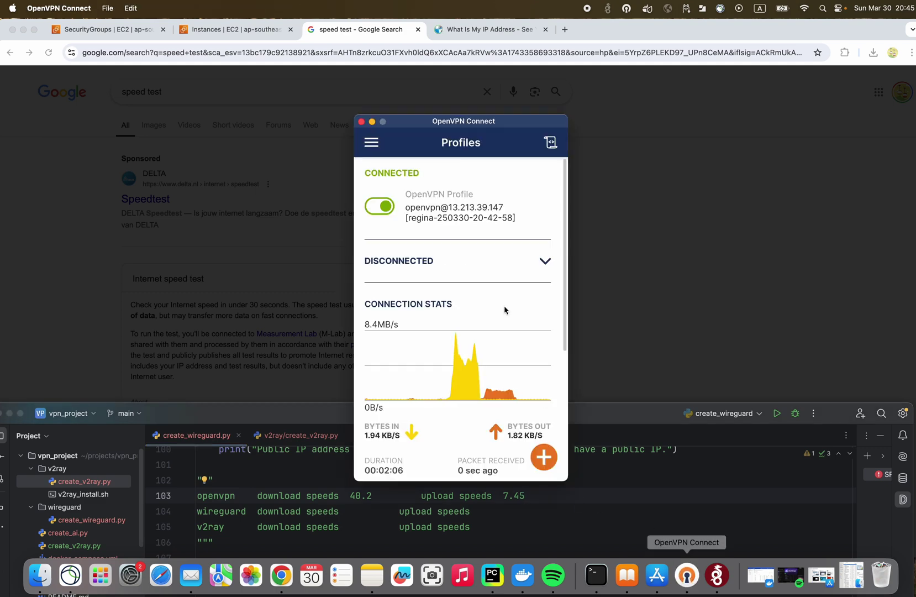
left_click(378, 208)
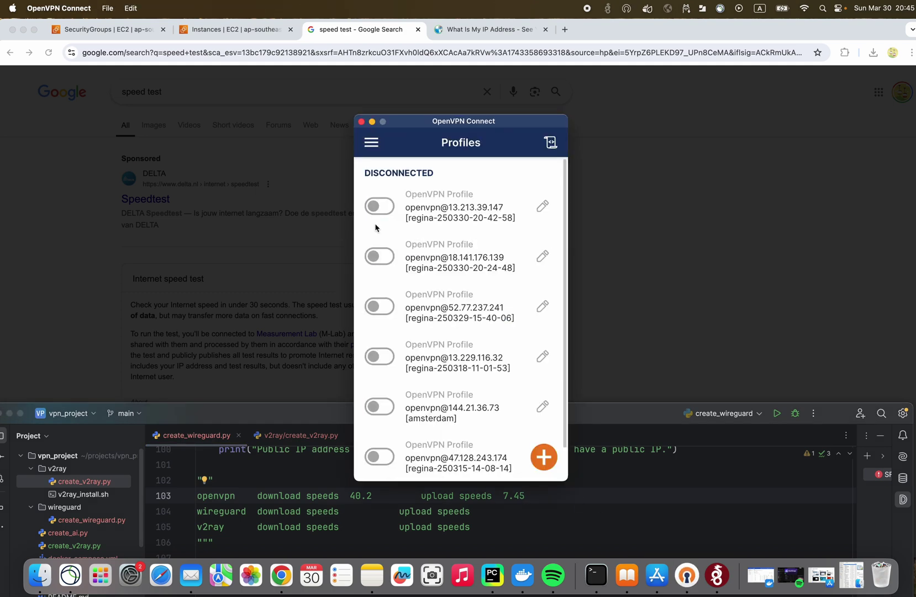
left_click(373, 122)
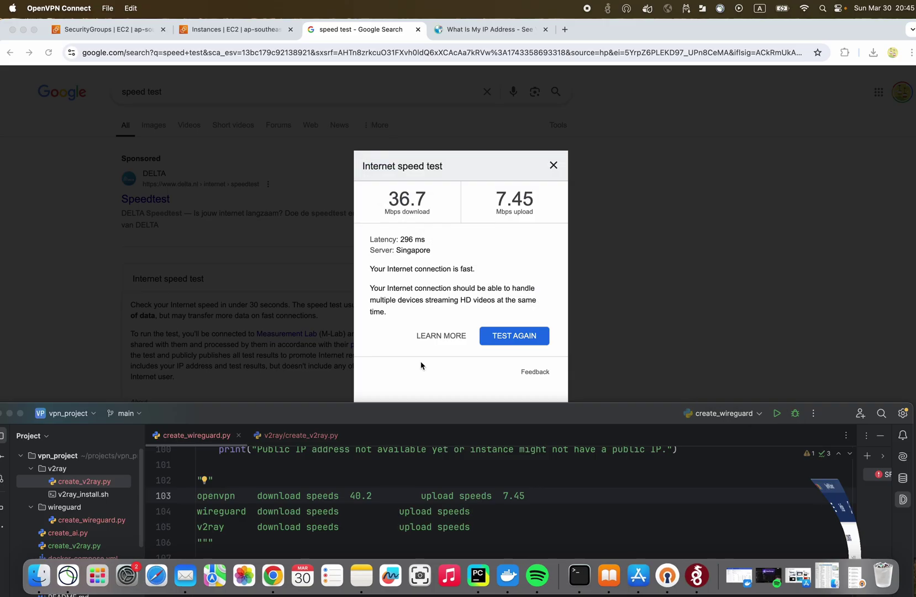
Step: Switch to PyCharm at full size and examine the create_wireguard.py script, including its user data and EC2 instance creation parameters
double_click(353, 416)
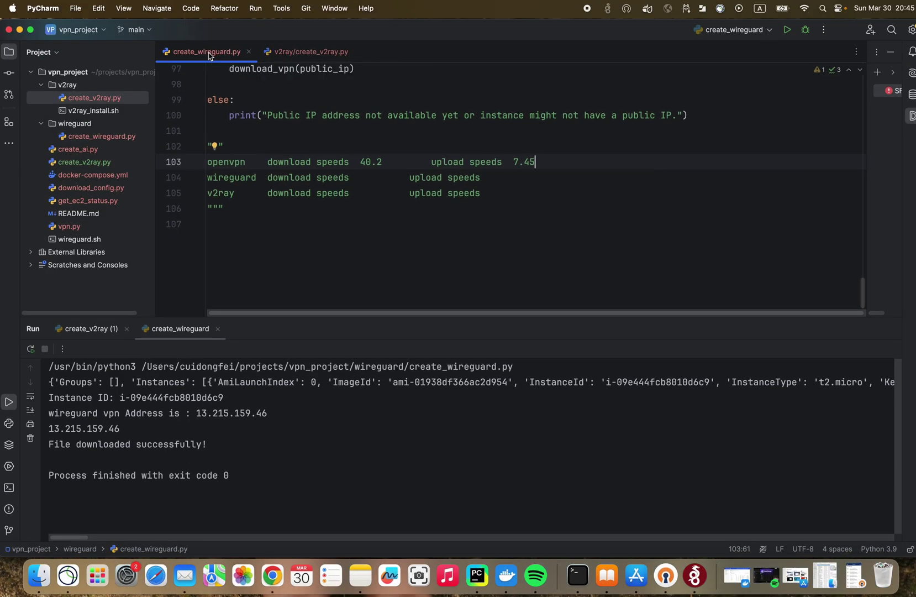
scroll(277, 197, "up", 10)
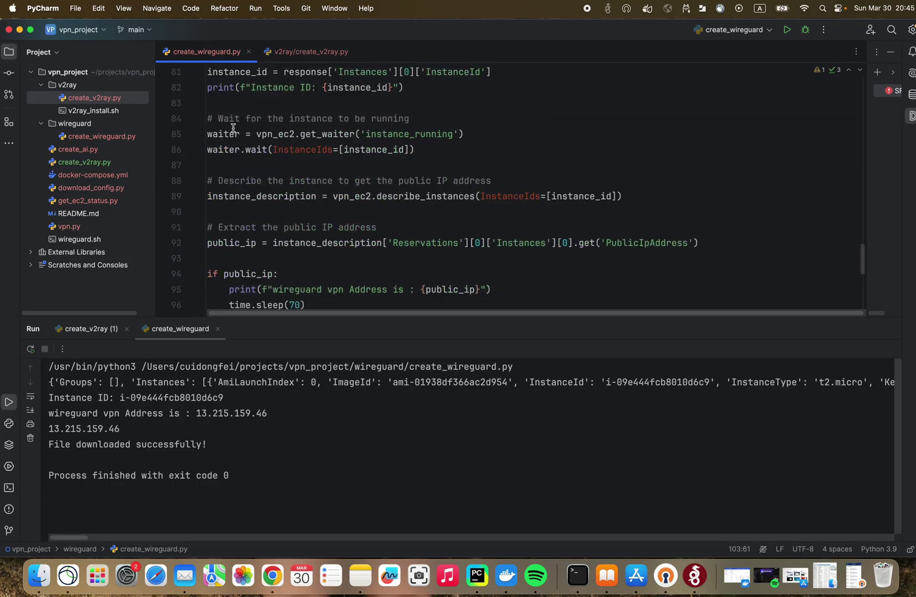
left_click_drag(339, 319, 334, 408)
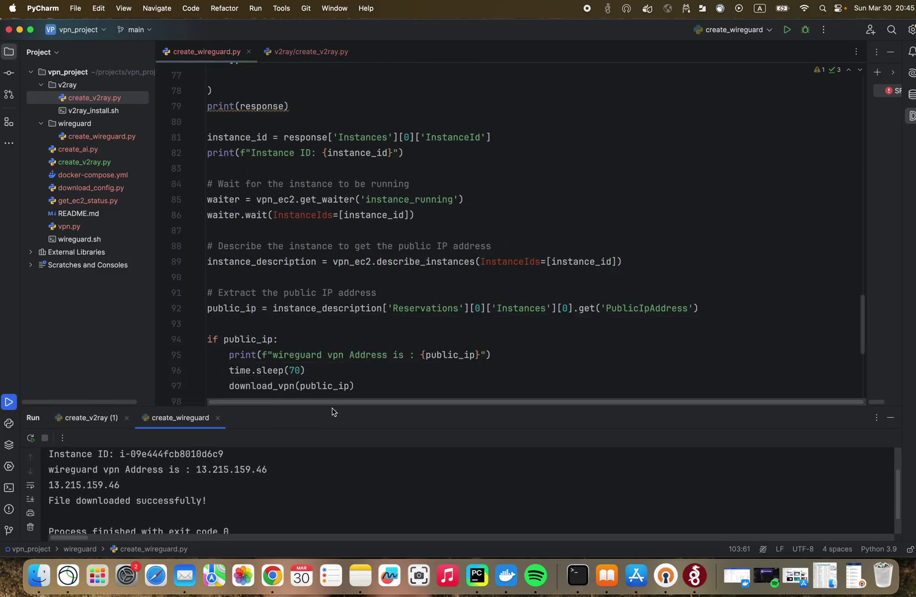
scroll(303, 262, "up", 2)
scroll(302, 316, "down", 6)
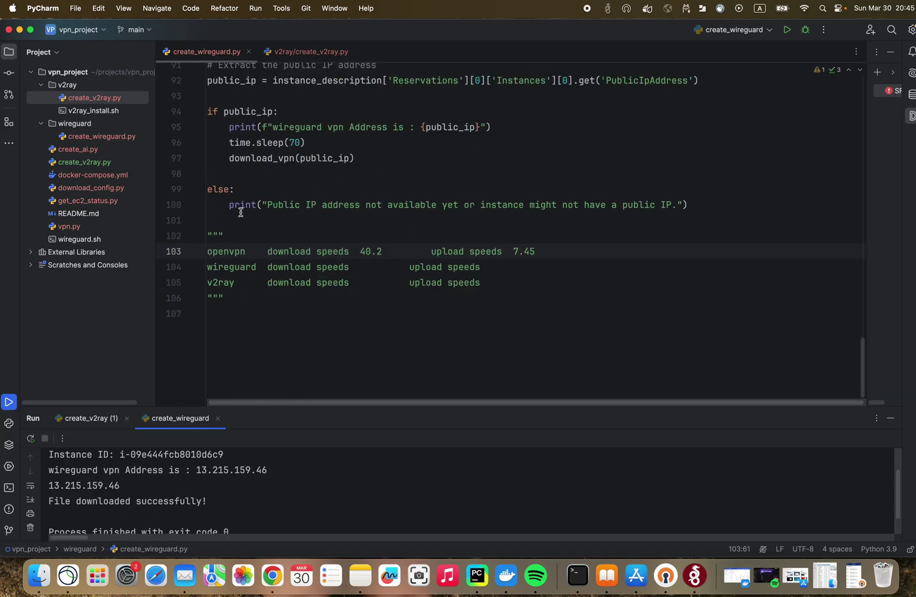
scroll(271, 260, "up", 15)
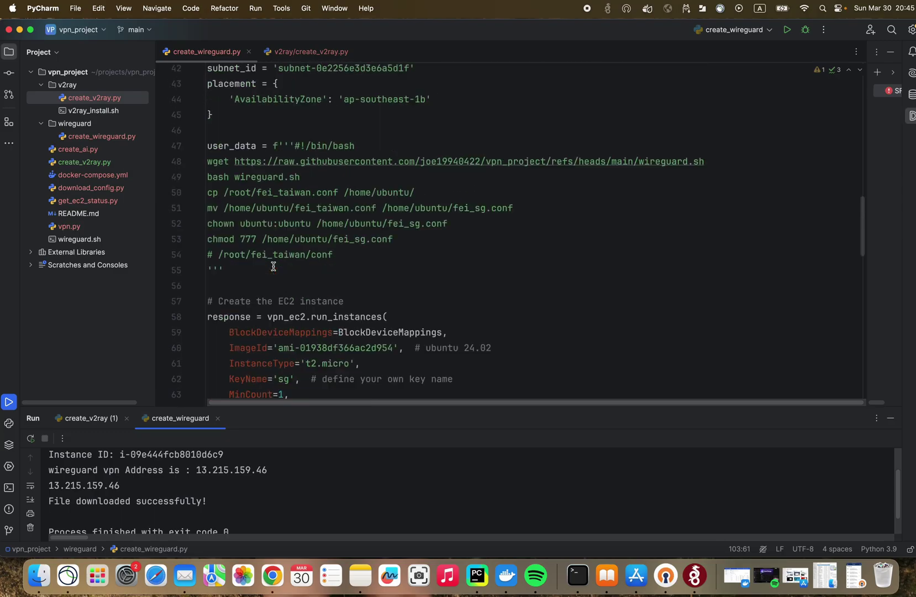
scroll(273, 266, "up", 14)
scroll(273, 266, "down", 13)
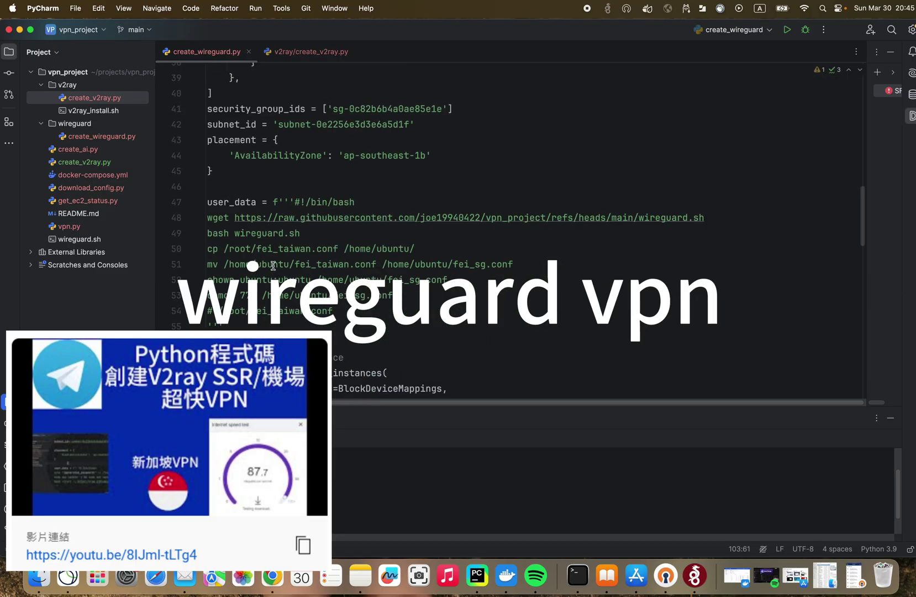
scroll(273, 266, "down", 10)
scroll(275, 267, "up", 6)
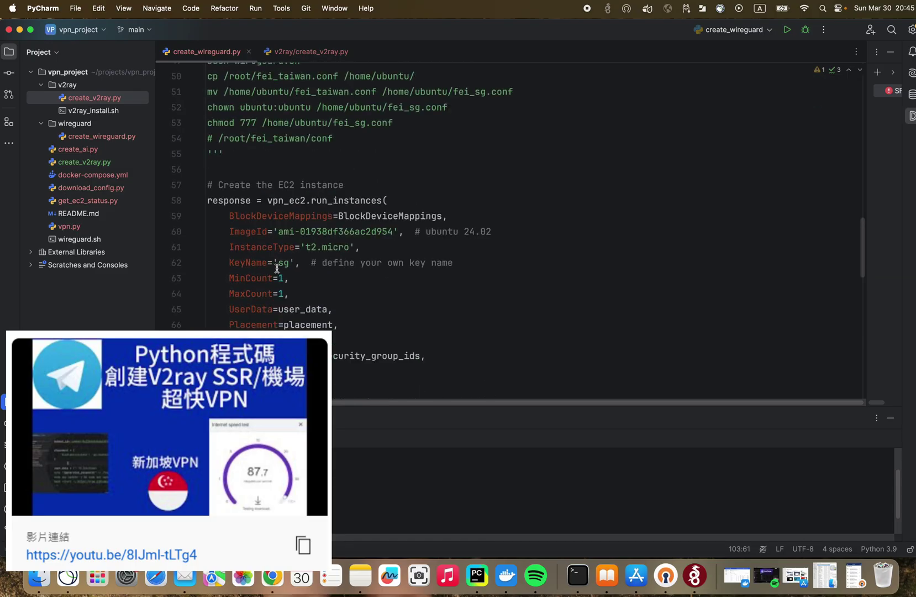
left_click(347, 286)
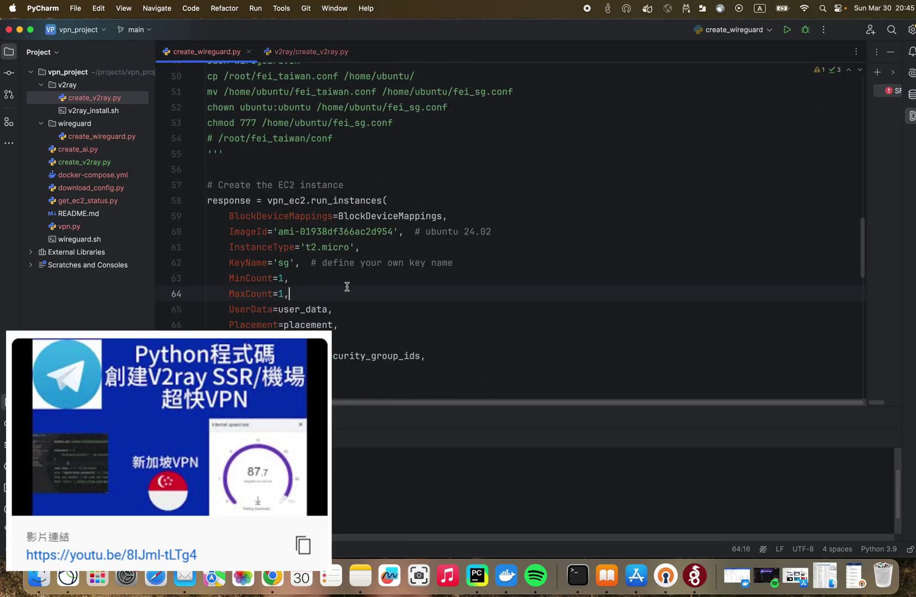
left_click_drag(347, 287, 340, 286)
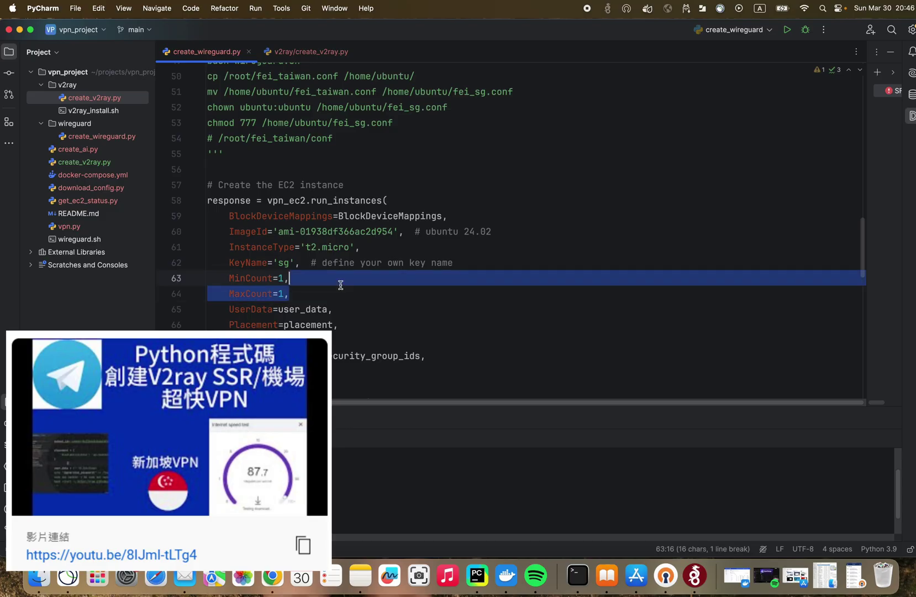
left_click(319, 287)
scroll(319, 287, "down", 10)
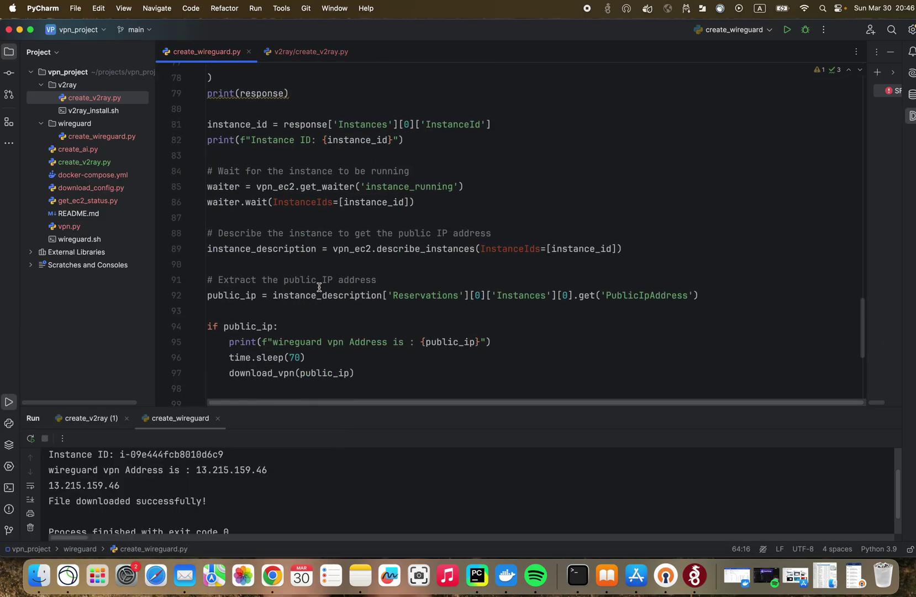
Step: Run the create_wireguard script and enlarge its output area to follow the run
scroll(320, 286, "down", 5)
right_click(388, 159)
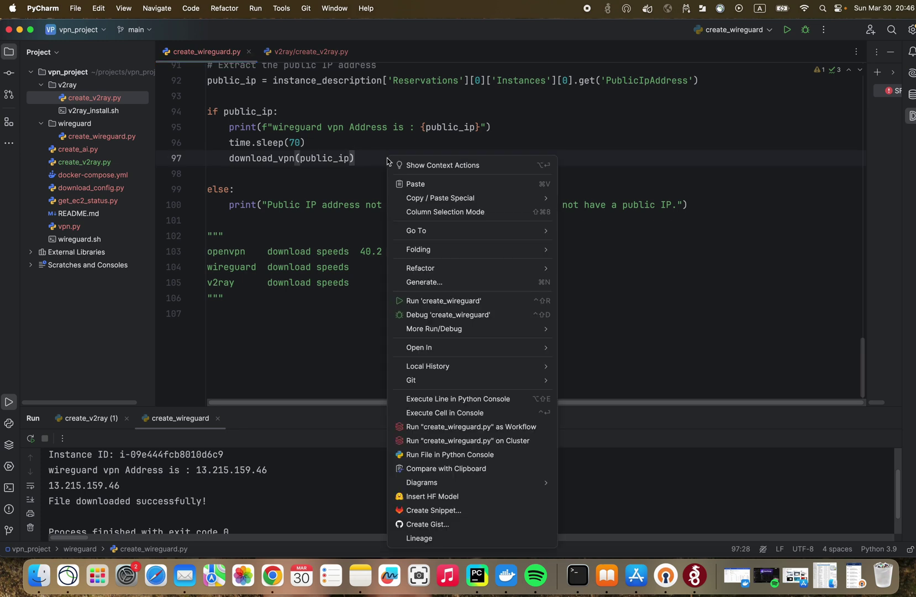
left_click(419, 302)
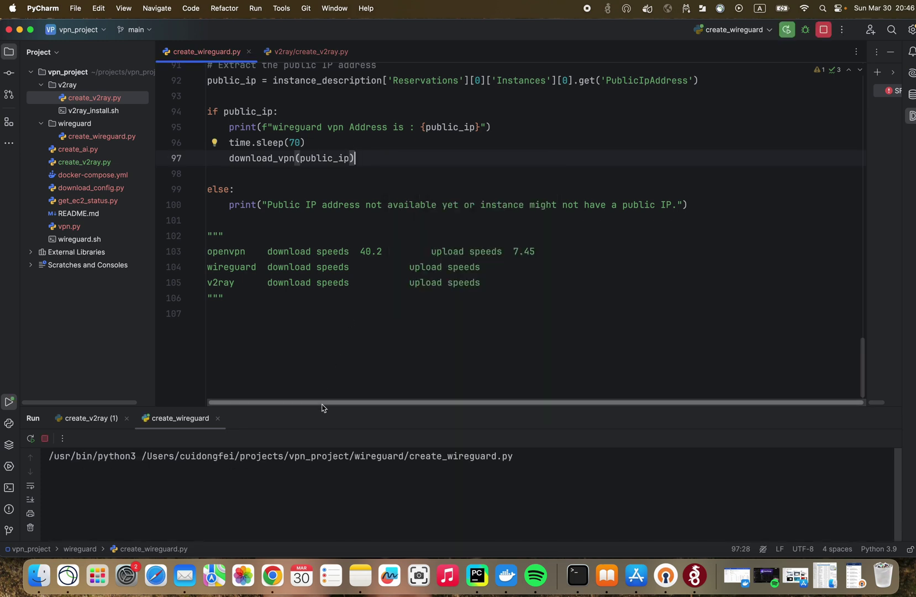
left_click_drag(321, 406, 322, 359)
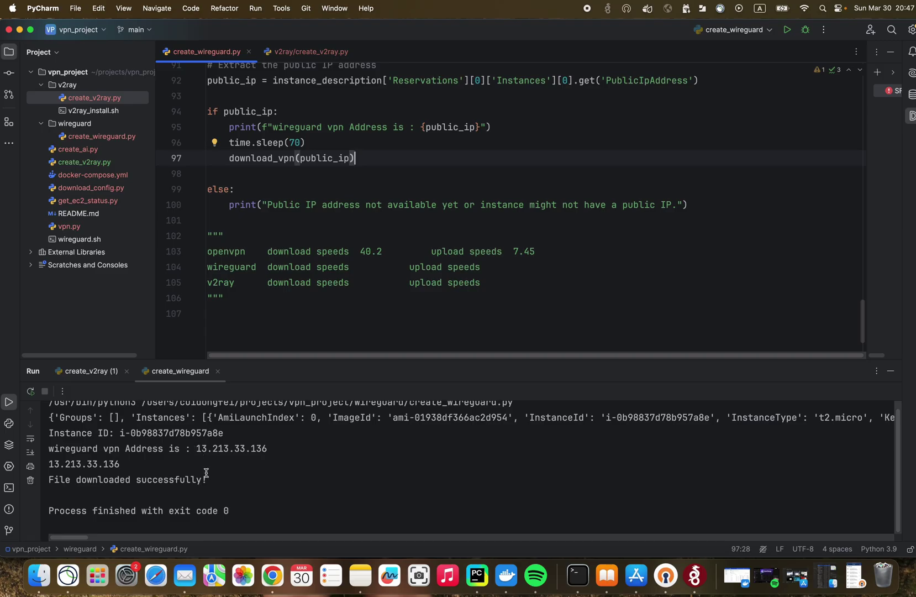
Step: Switch to Chrome, refresh the EC2 instances list, and check the Wireguard instance's state, public IPv4 address and security group
left_click(272, 576)
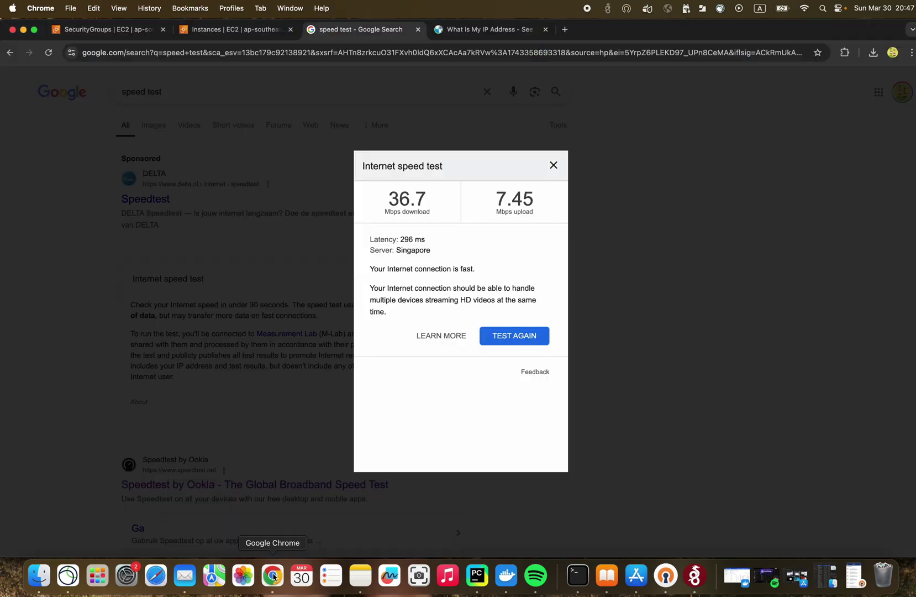
left_click(220, 32)
left_click(578, 127)
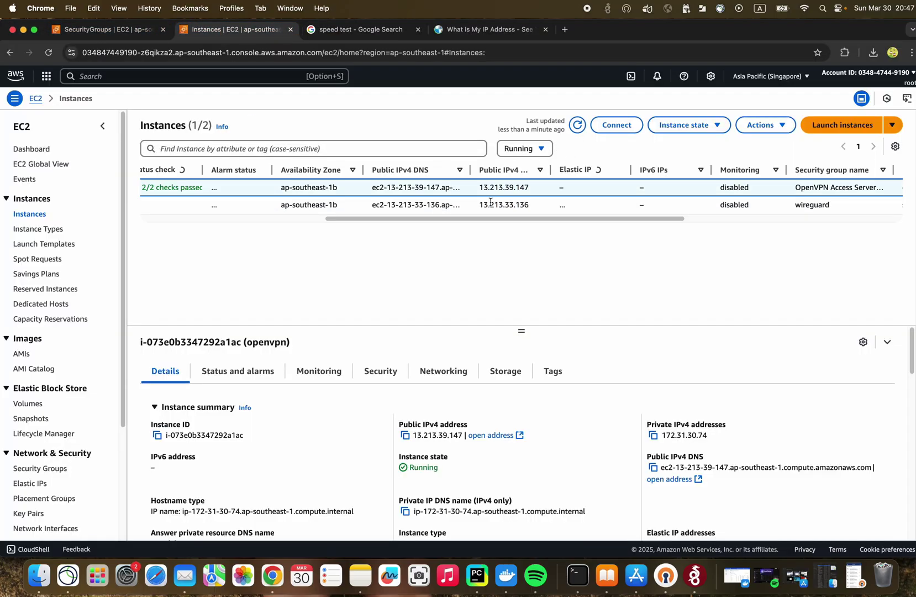
left_click_drag(491, 203, 480, 204)
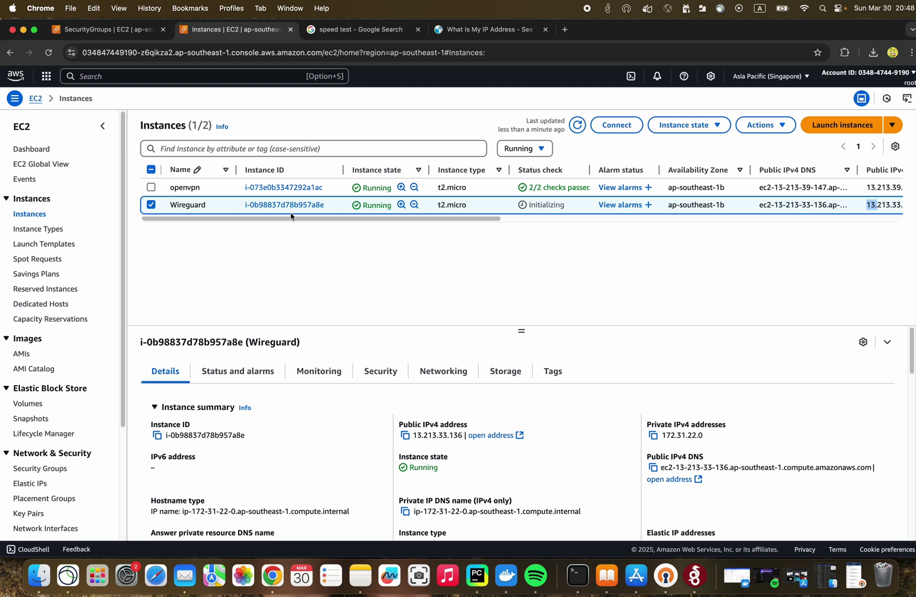
left_click_drag(292, 216, 497, 220)
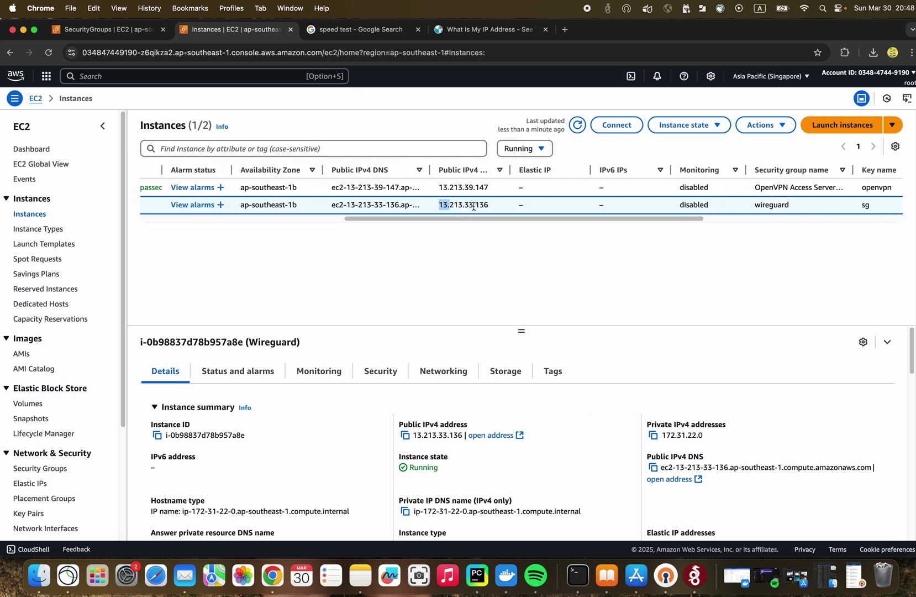
Step: Return to PyCharm and examine how the download_vpn function in create_wireguard.py fetches fei_sg.conf into the Downloads folder
left_click(477, 575)
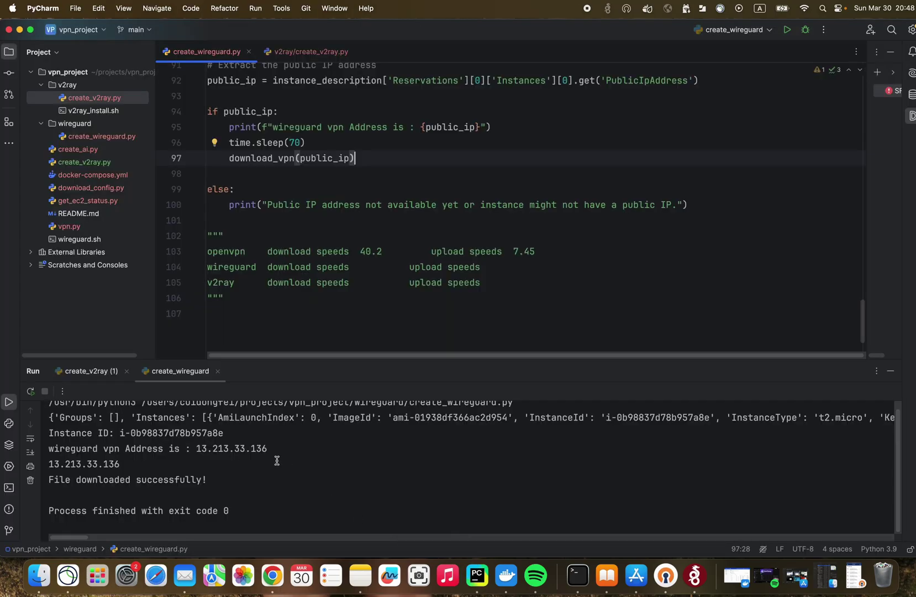
scroll(363, 248, "up", 3)
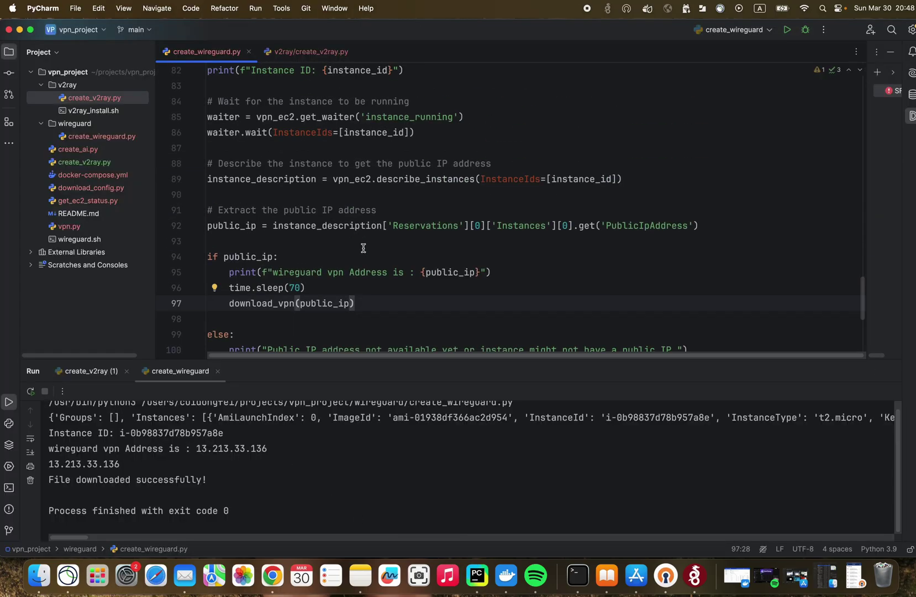
scroll(364, 248, "up", 20)
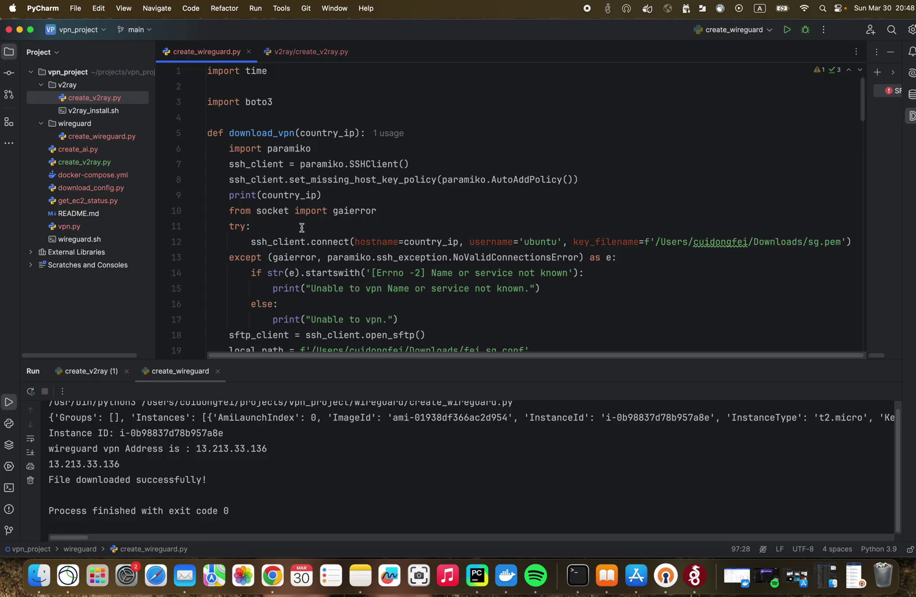
scroll(303, 221, "down", 4)
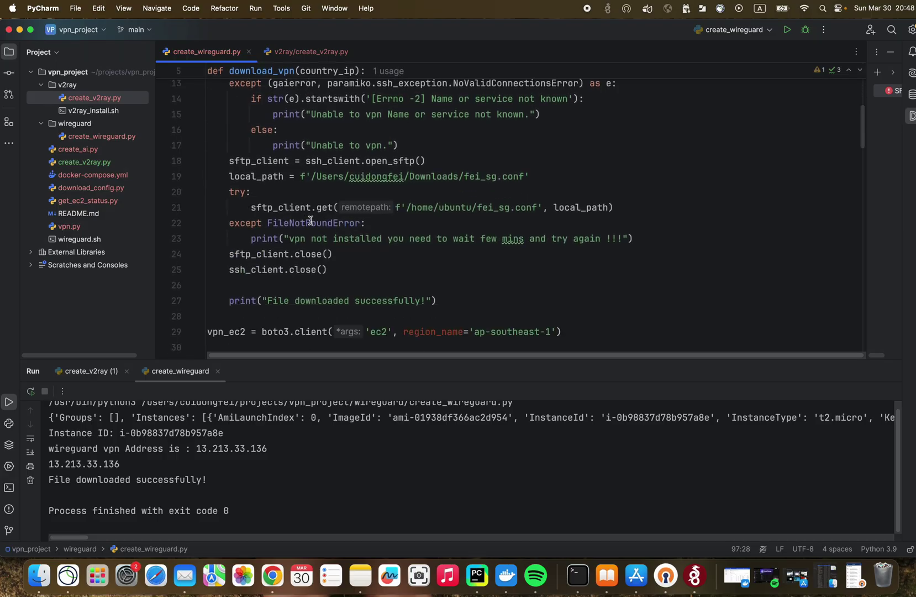
mouse_move(328, 224)
scroll(429, 233, "down", 1)
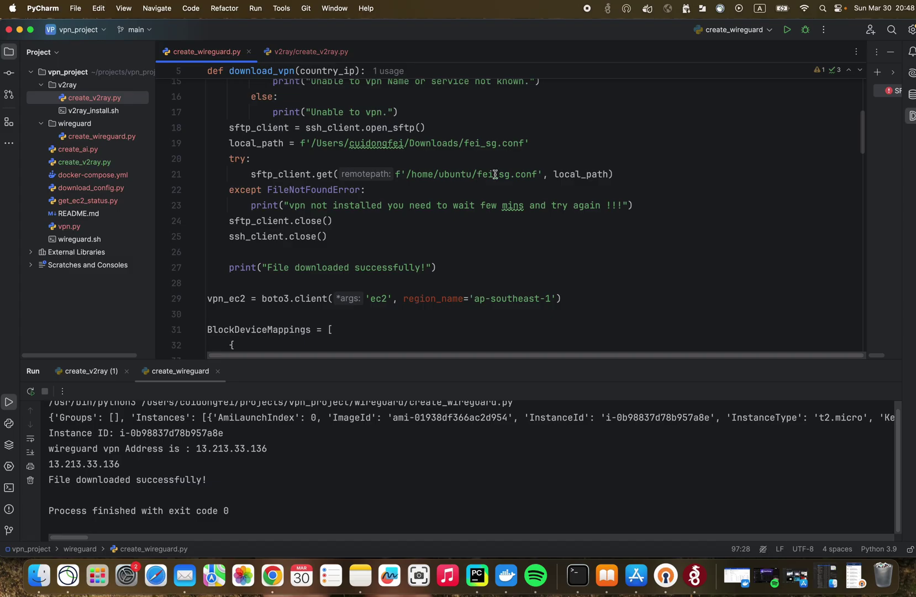
Step: Switch to WireGuard, import the tunnel file fei_sg.conf by searching for "fei", and allow adding the VPN configuration
left_click(694, 578)
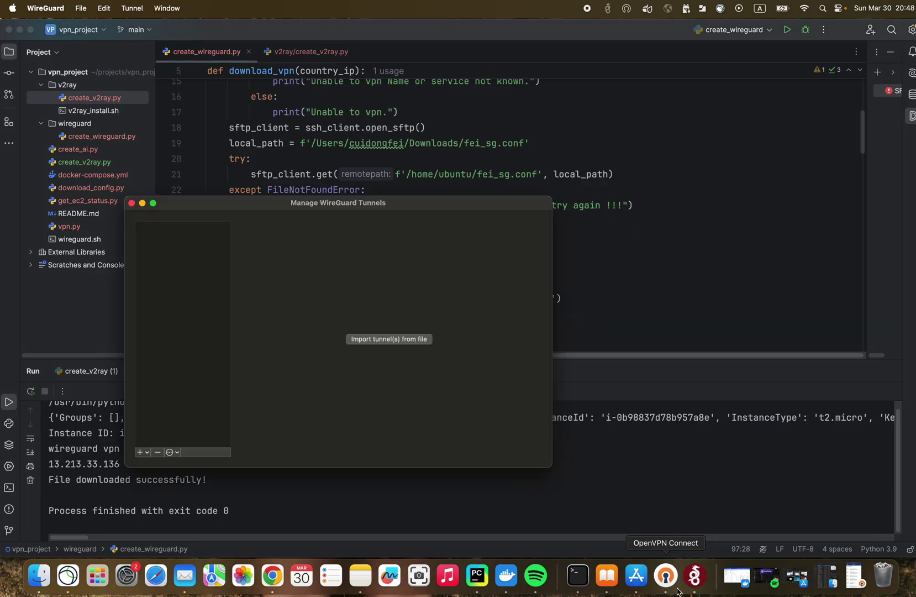
left_click(390, 340)
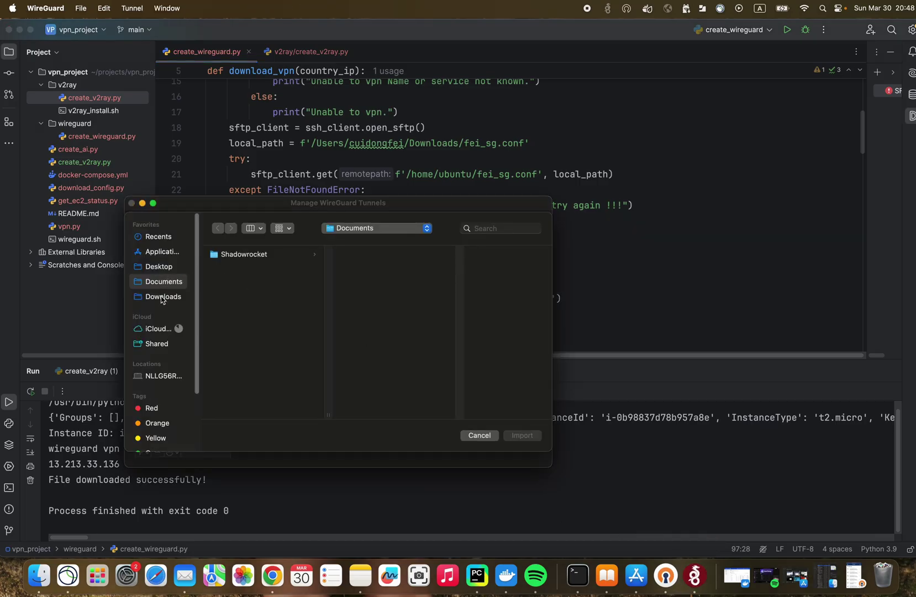
left_click(162, 297)
left_click(483, 231)
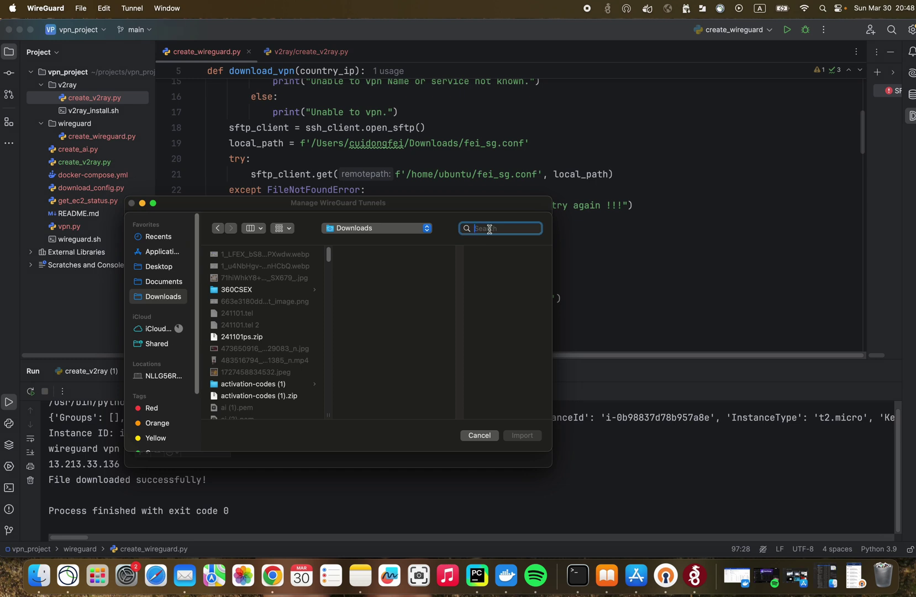
type("fei")
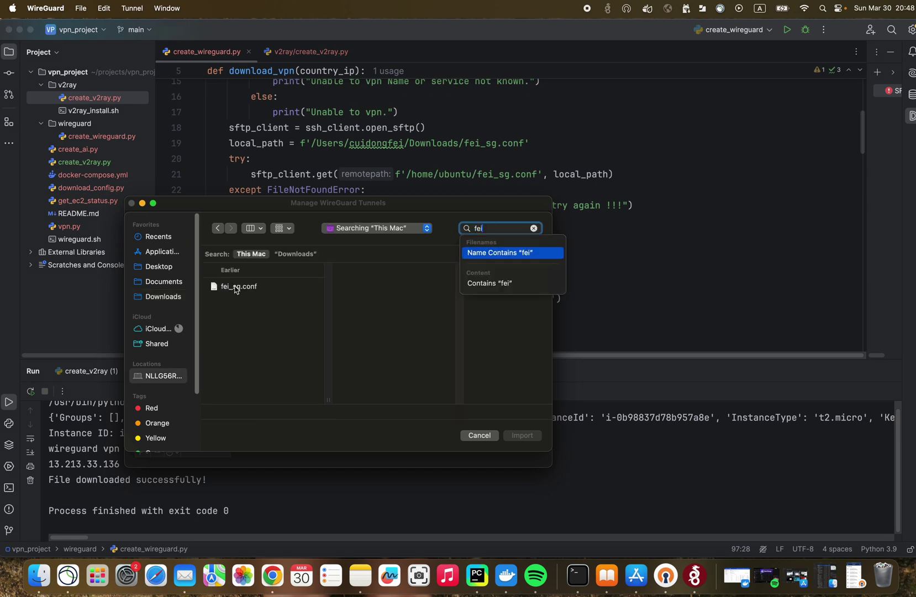
left_click(236, 287)
left_click(236, 288)
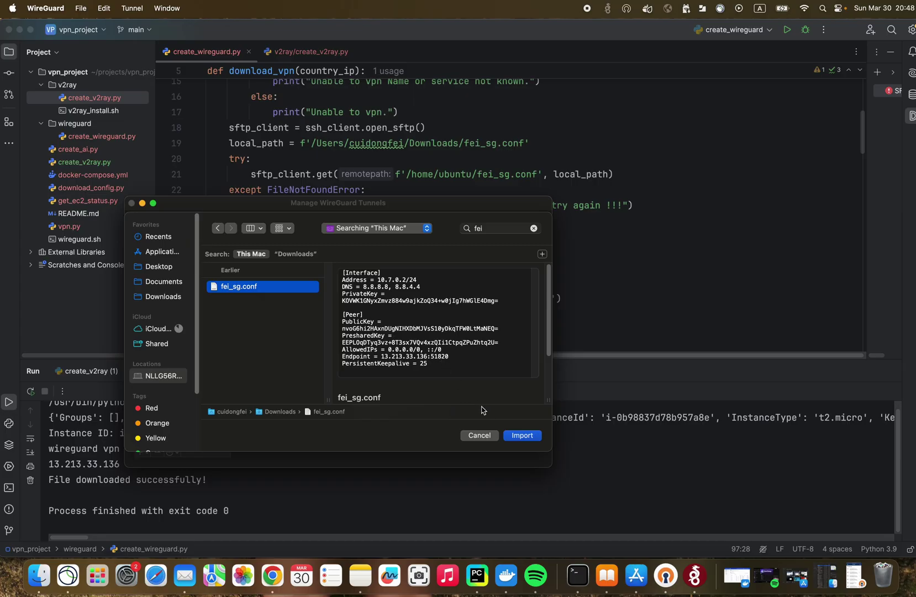
left_click(528, 437)
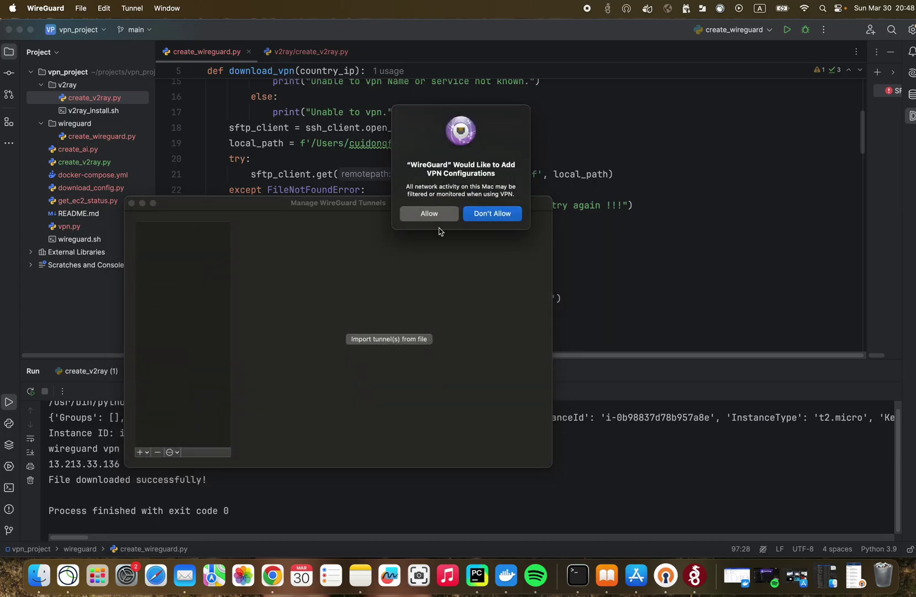
left_click(430, 213)
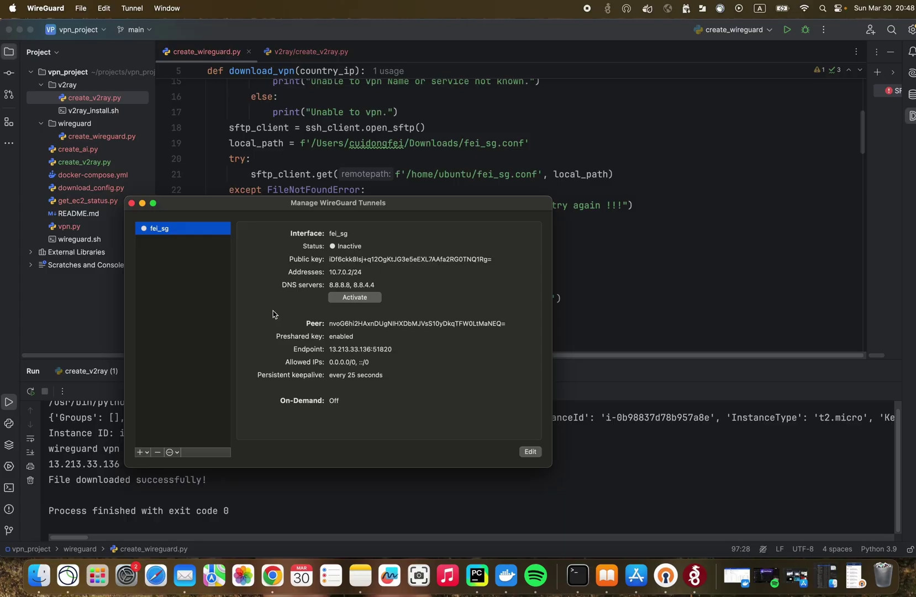
Step: Activate the fei_sg tunnel and check its peer, data transfer and handshake details
left_click_drag(303, 207, 335, 192)
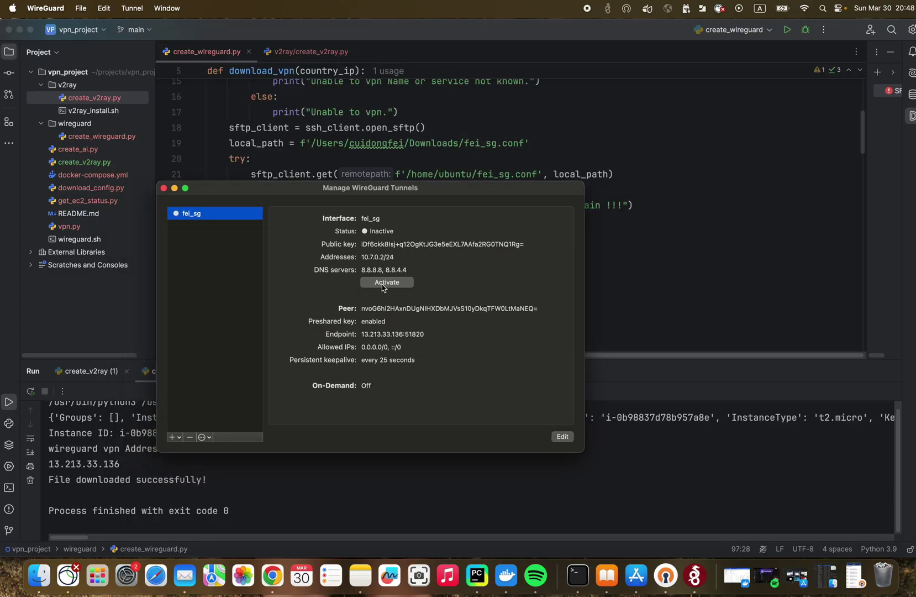
left_click(386, 283)
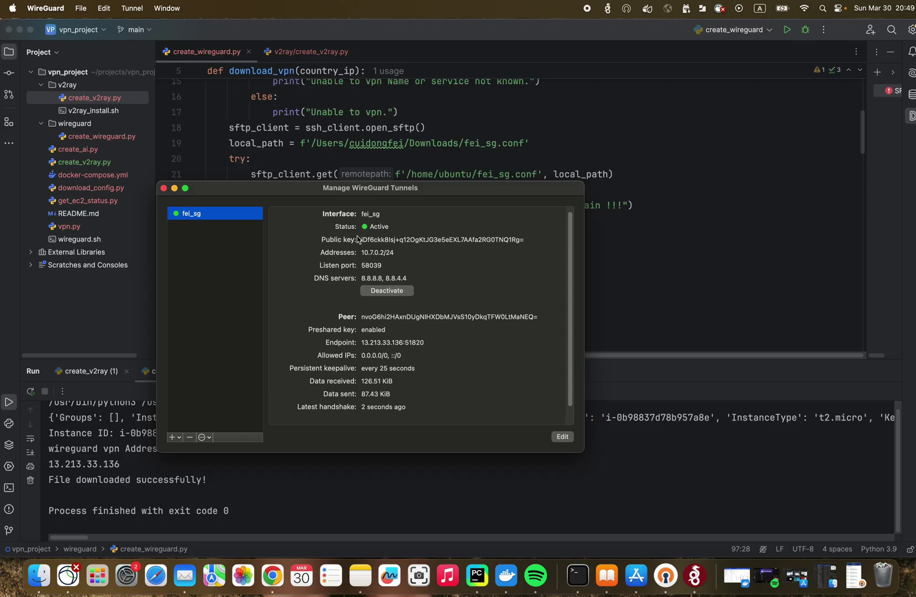
scroll(368, 388, "down", 1)
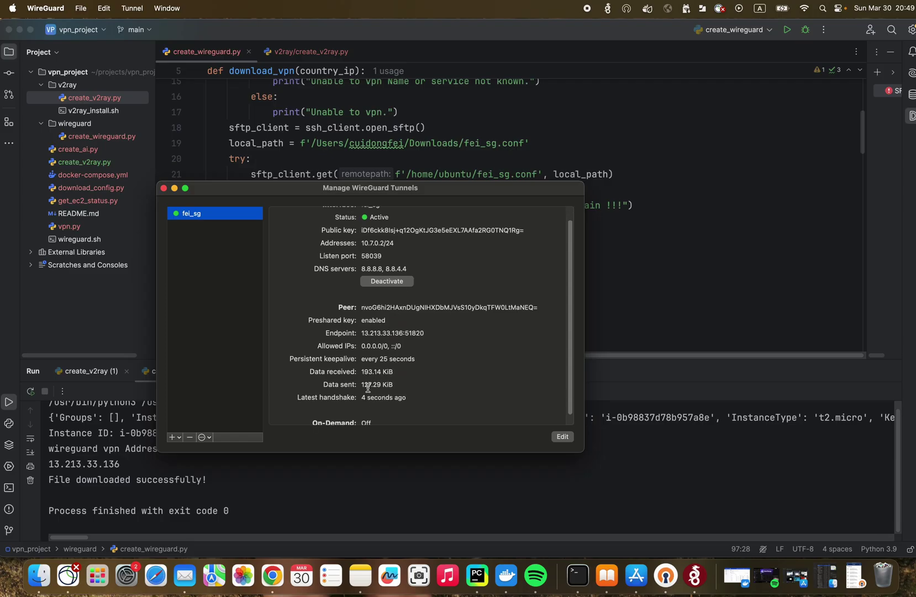
Step: Reload whatismyipaddress.com in Chrome, check the public IPv4 address and city, and compare the address with the one in PyCharm's run output
left_click(311, 375)
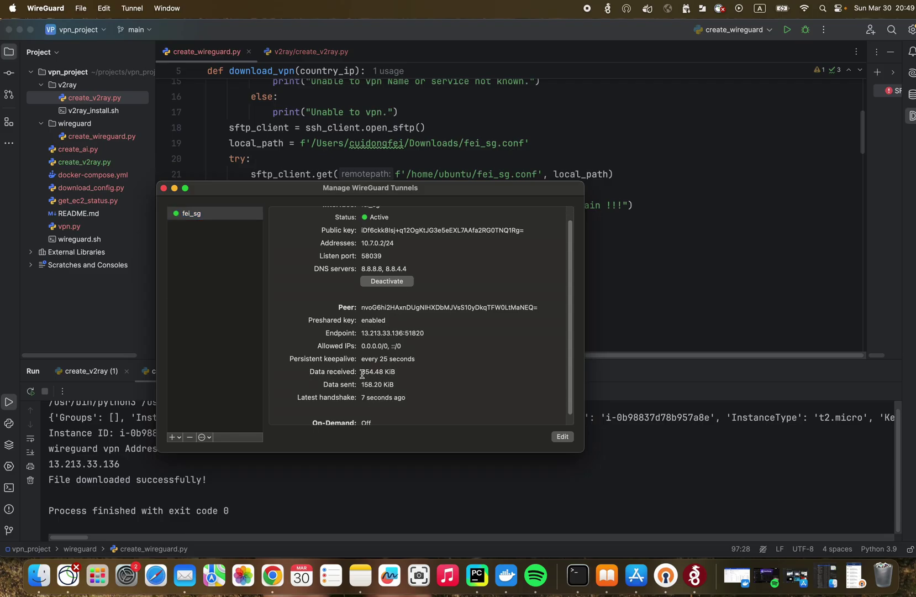
scroll(391, 379, "up", 1)
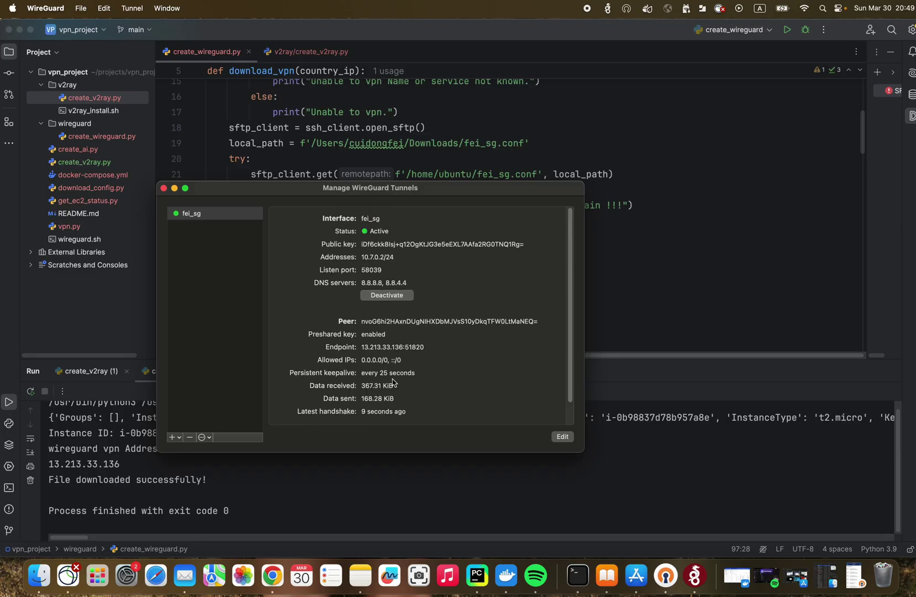
left_click(271, 581)
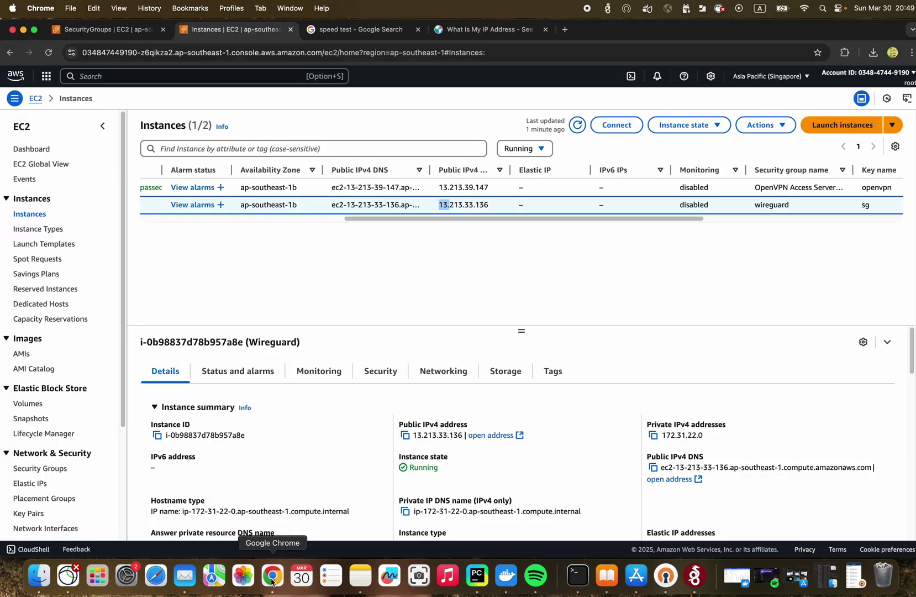
left_click(464, 31)
left_click(485, 348)
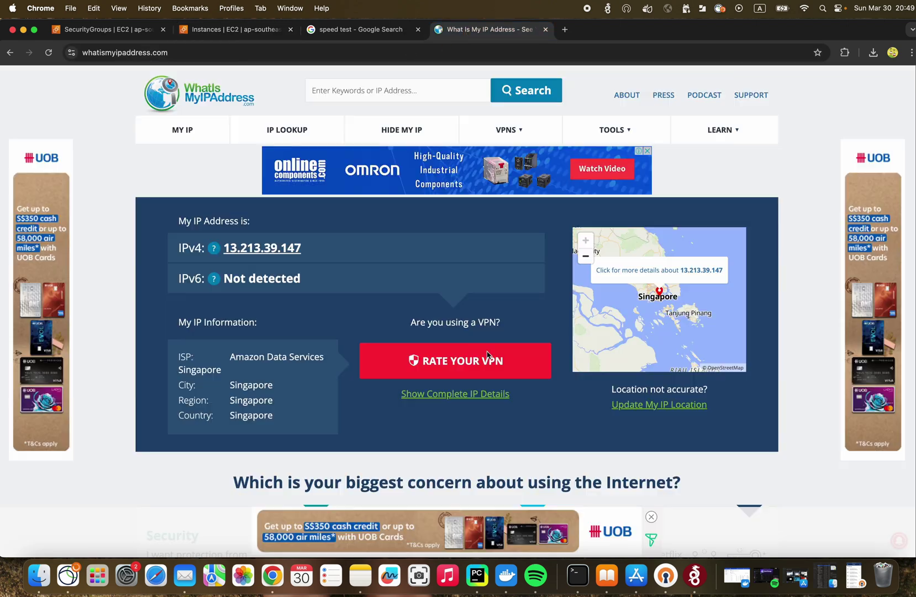
left_click(48, 53)
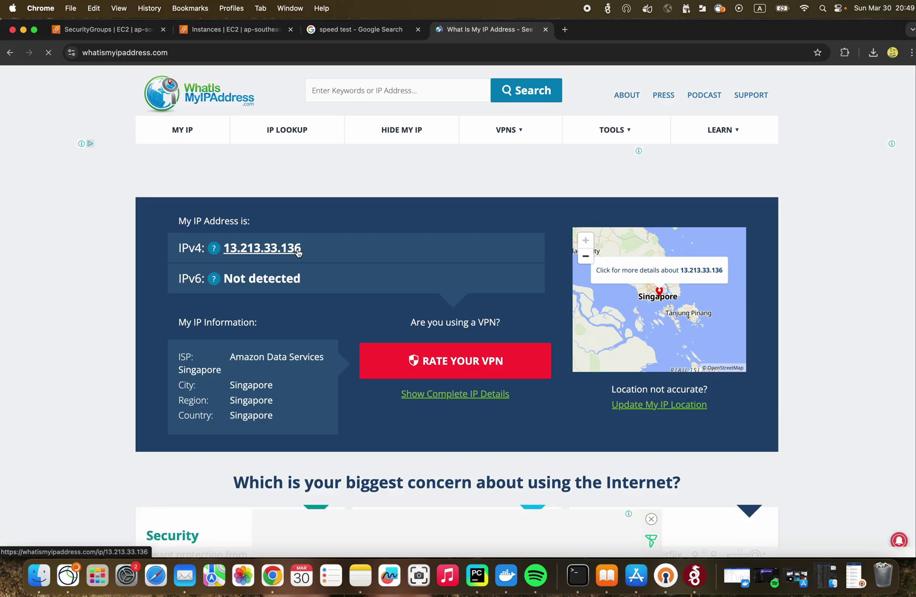
double_click(250, 386)
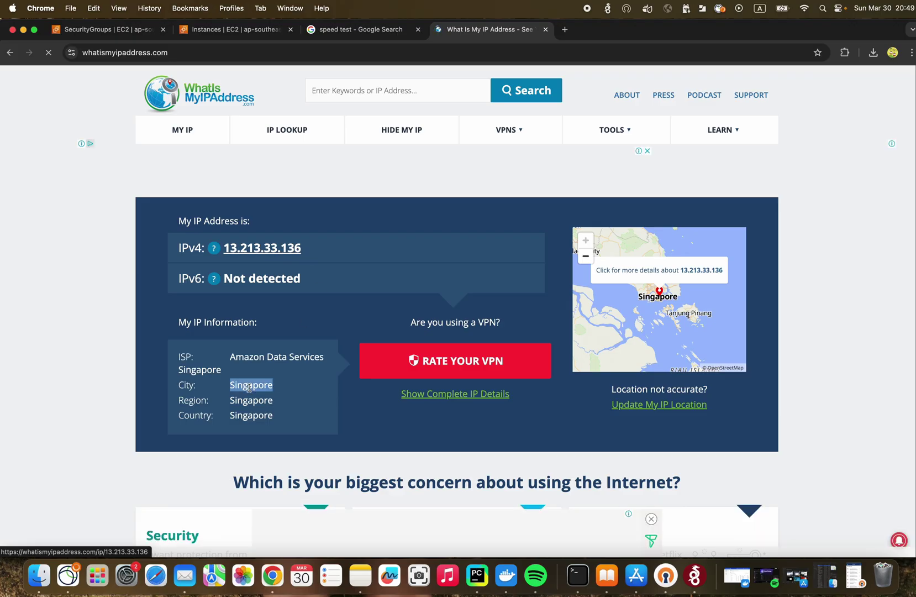
left_click_drag(221, 248, 311, 249)
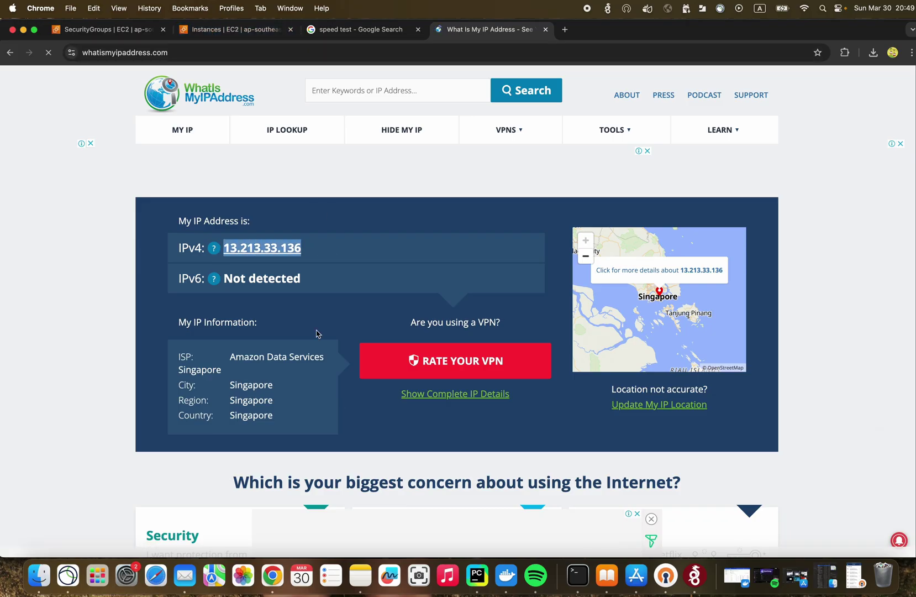
left_click(476, 580)
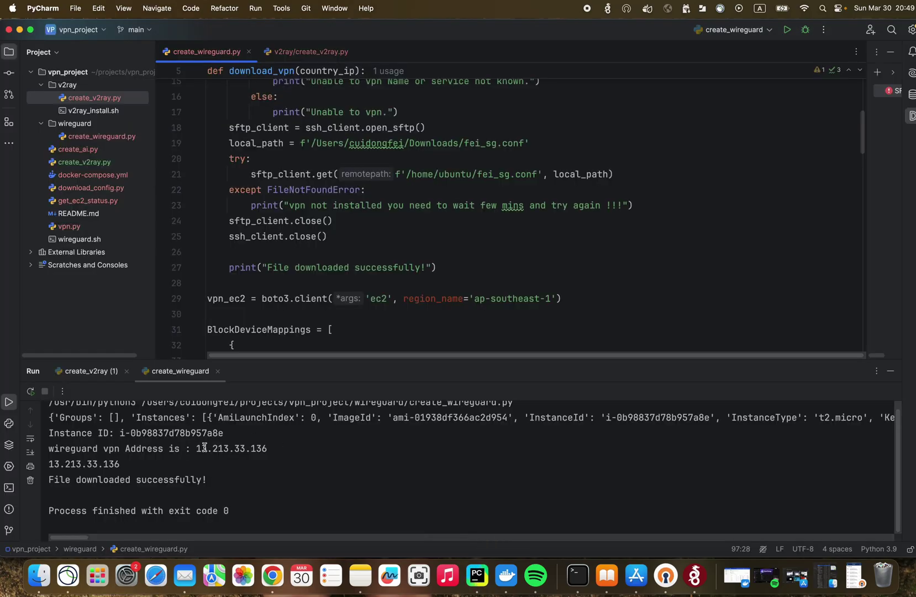
left_click_drag(195, 448, 271, 454)
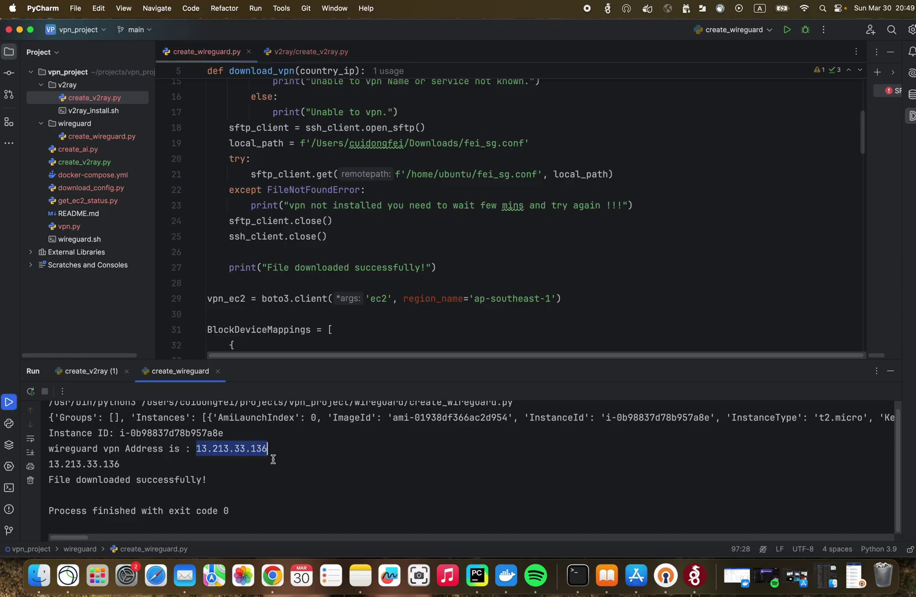
Step: Rerun the Google internet speed test in Chrome and position PyCharm so its speed comparison notes sit below the test gauge
left_click(272, 575)
left_click(369, 29)
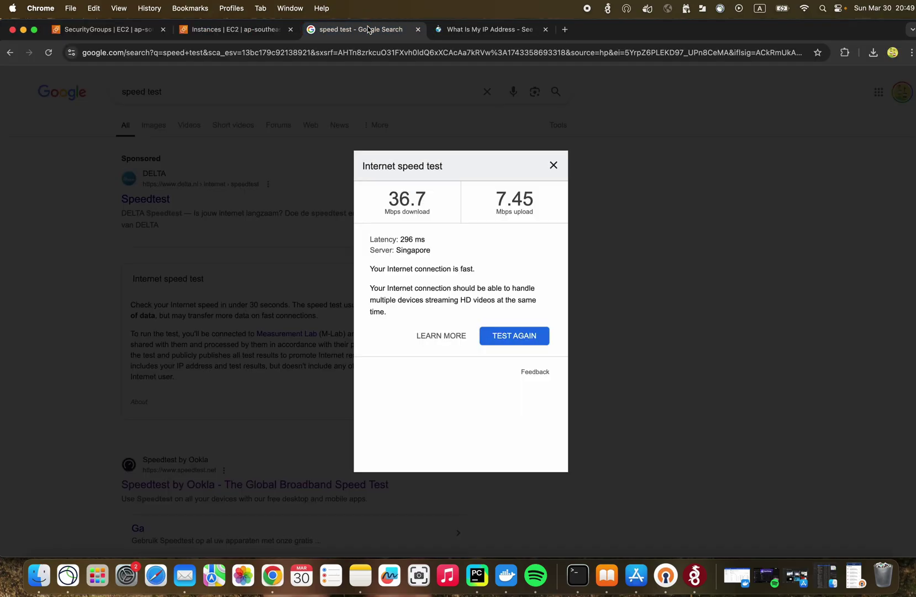
left_click(500, 337)
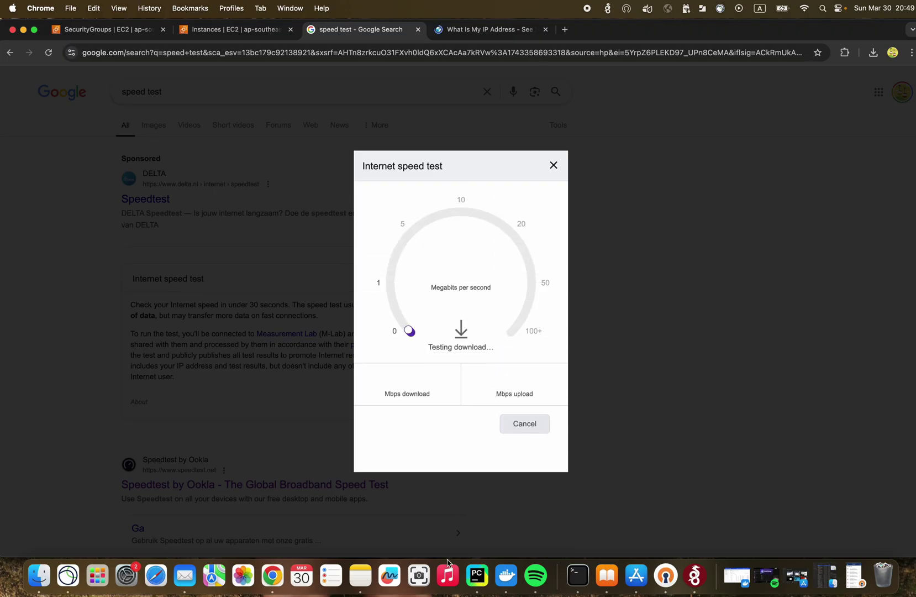
left_click(477, 577)
scroll(332, 271, "down", 10)
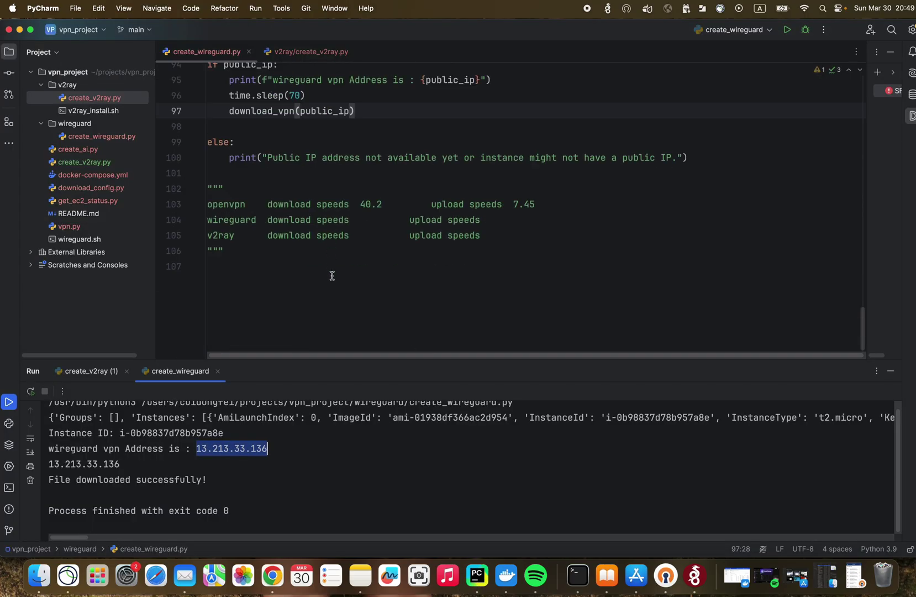
left_click_drag(339, 35, 373, 414)
key("ctrl+alt+Down")
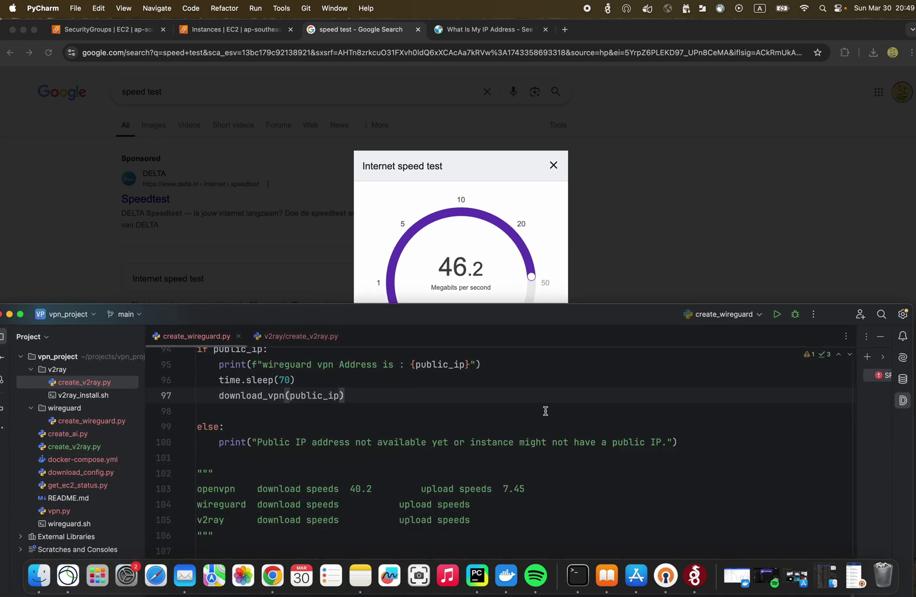
Step: Delete the blank lines above the speed comparison notes and above the else branch in create_wireguard.py
left_click(224, 458)
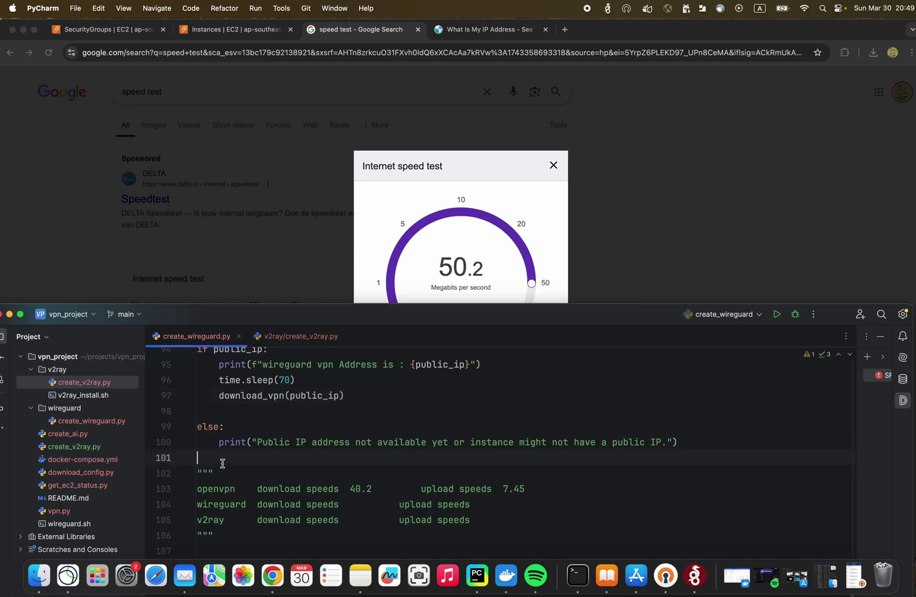
key("BackSpace")
left_click(207, 429)
key("BackSpace")
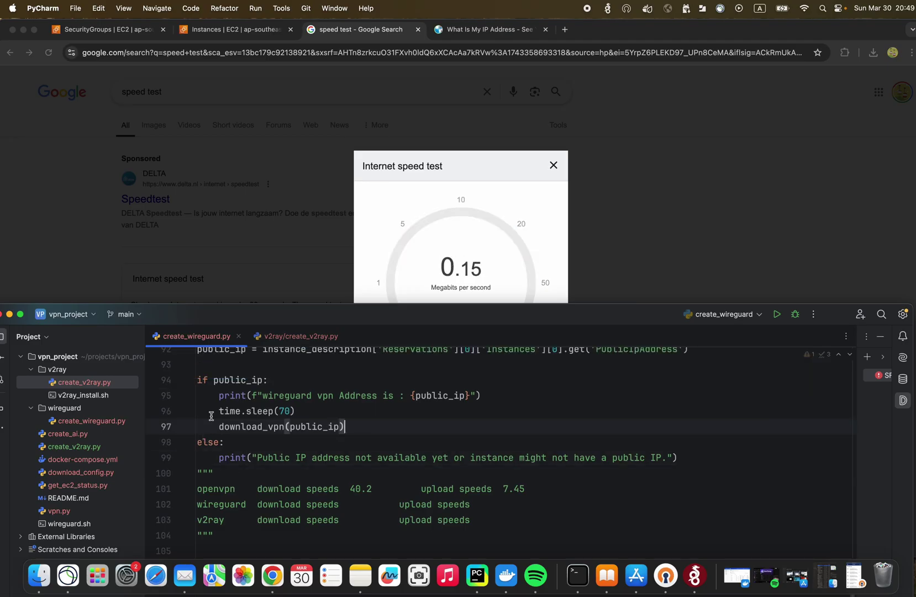
Step: Record the WireGuard test result in the comparison notes as download speed 49.9 and upload speed 31.9
left_click_drag(370, 313, 401, 443)
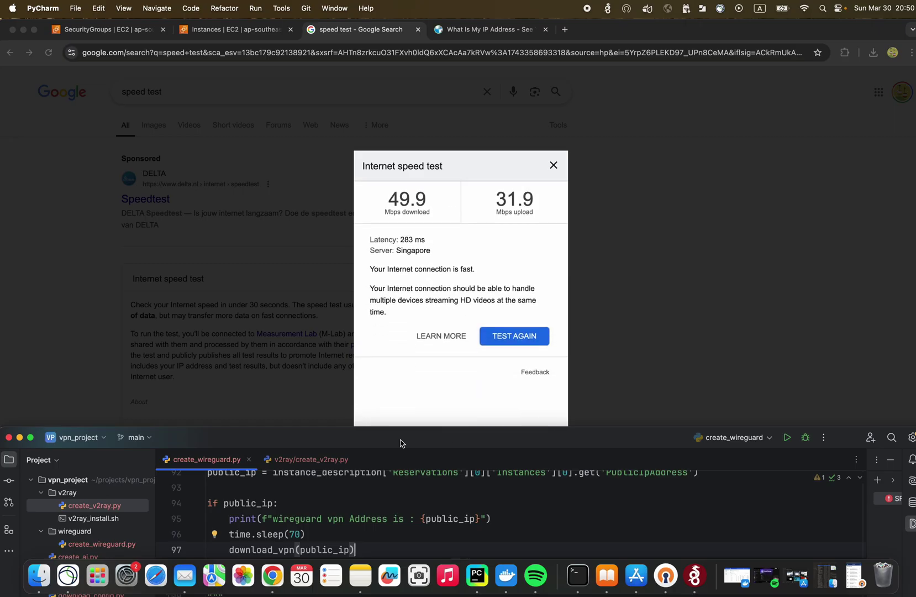
left_click_drag(402, 443, 387, 321)
left_click(349, 504)
type("4")
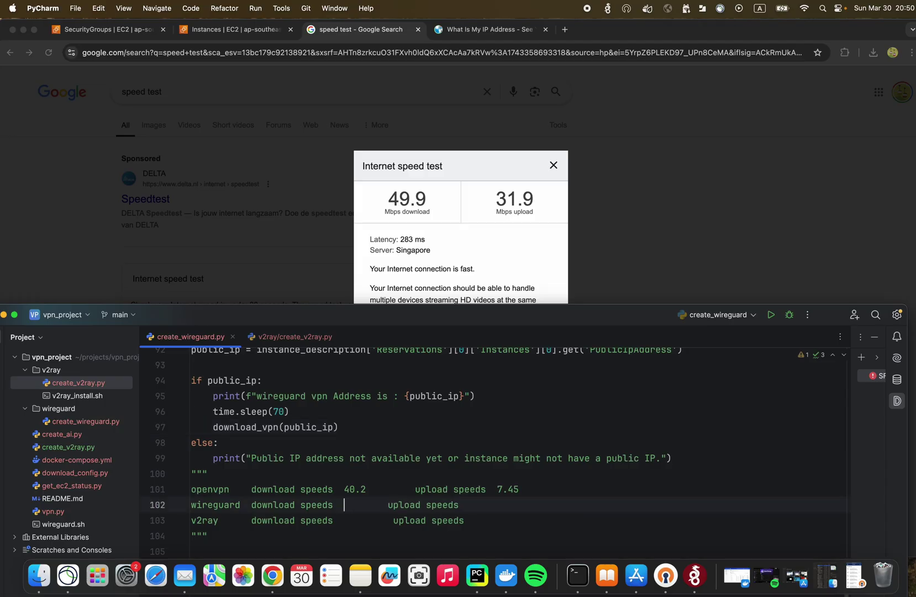
type("9.9")
left_click(512, 505)
key("BackSpace")
type("31.9")
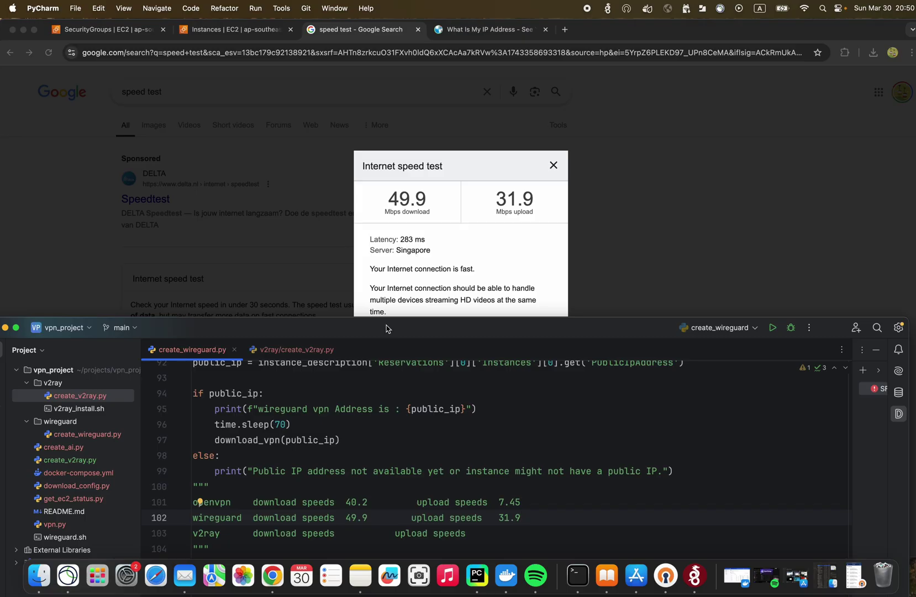
Step: Start a second WireGuard speed test in Chrome and return to PyCharm with the gauge in view above the notes
left_click_drag(385, 327, 388, 319)
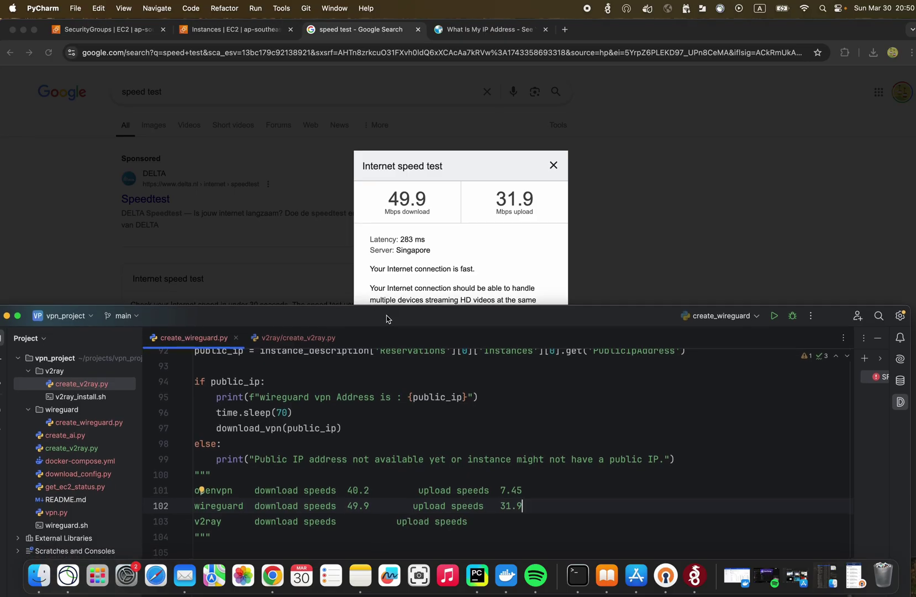
left_click_drag(387, 318, 386, 372)
left_click(519, 339)
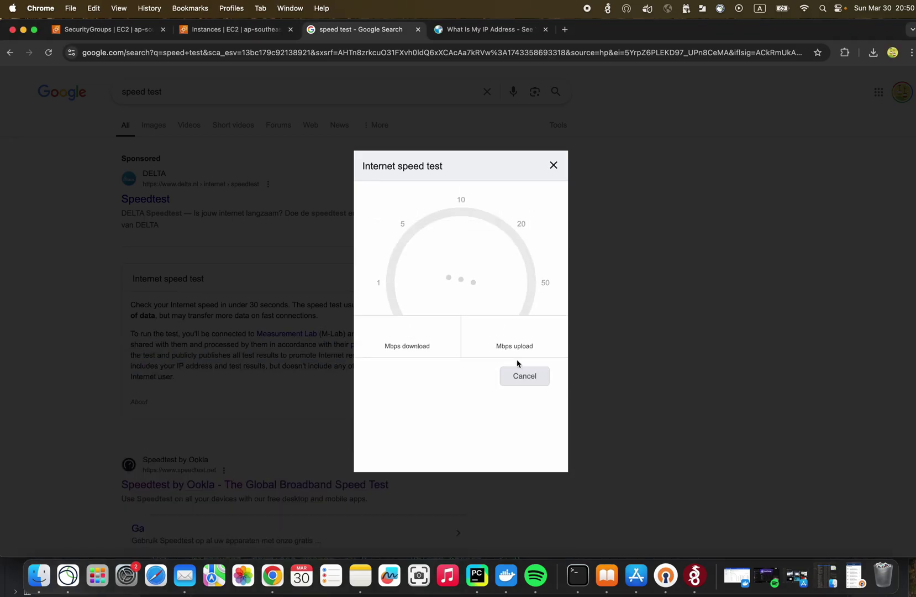
left_click(479, 577)
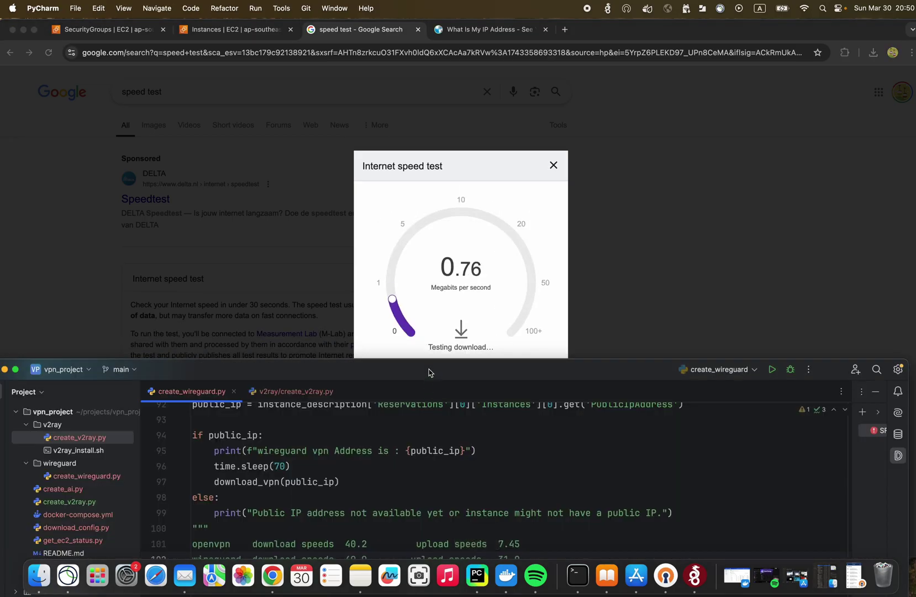
left_click_drag(398, 374, 409, 316)
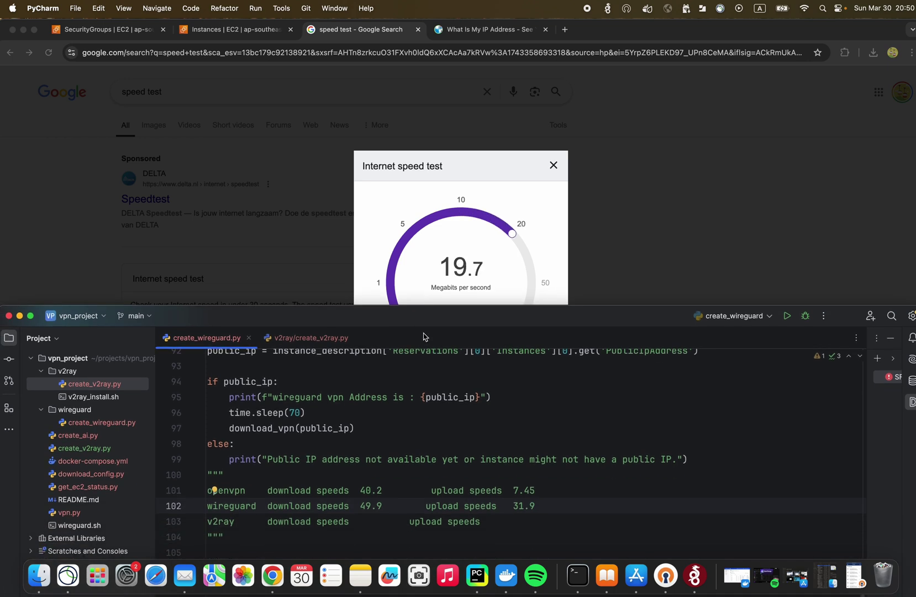
Step: Adjust the spacing in the wireguard row so its upload label and value line up with the openvpn row
left_click(426, 506)
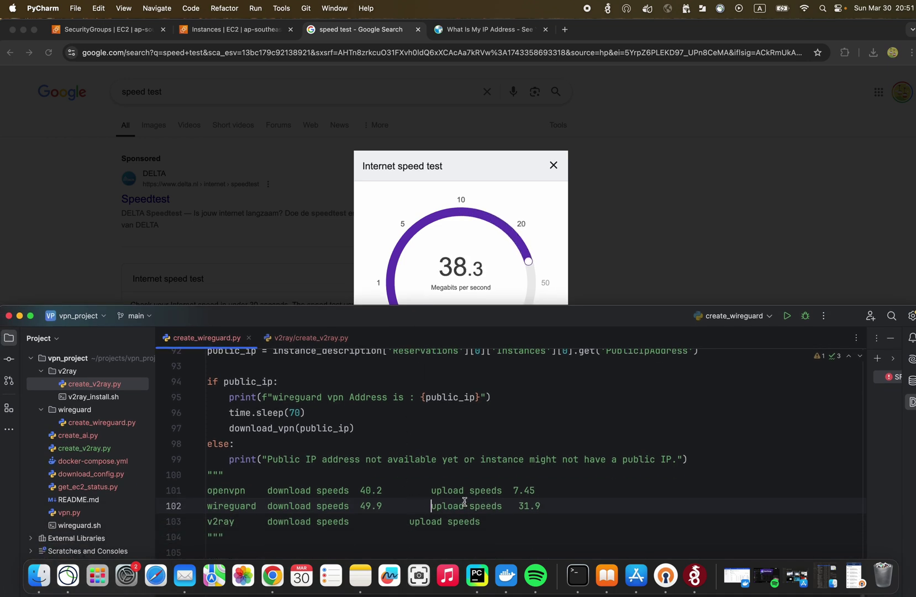
left_click(519, 506)
key("BackSpace")
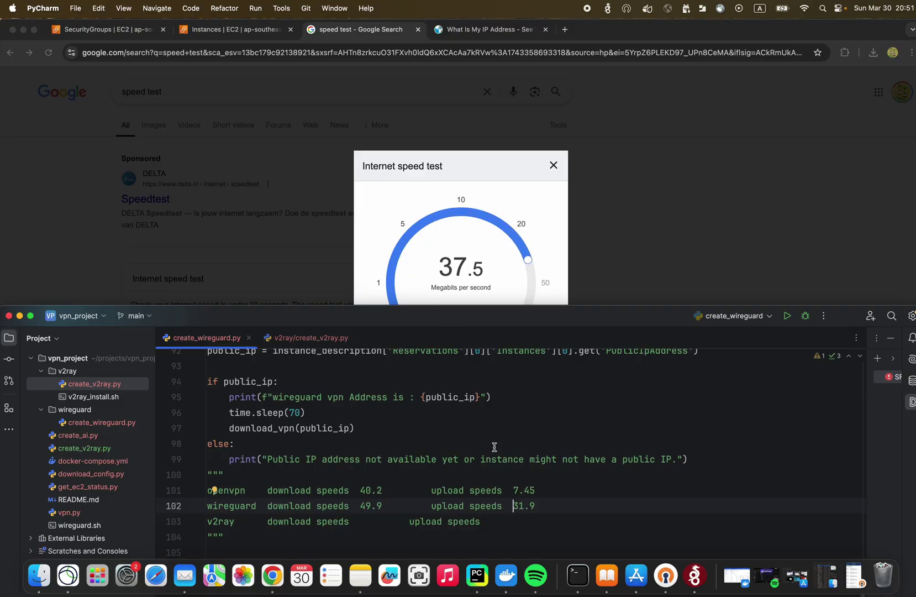
Step: Set the wireguard upload speed in the notes to 59.8, as shown in the second test result
left_click_drag(425, 321, 439, 446)
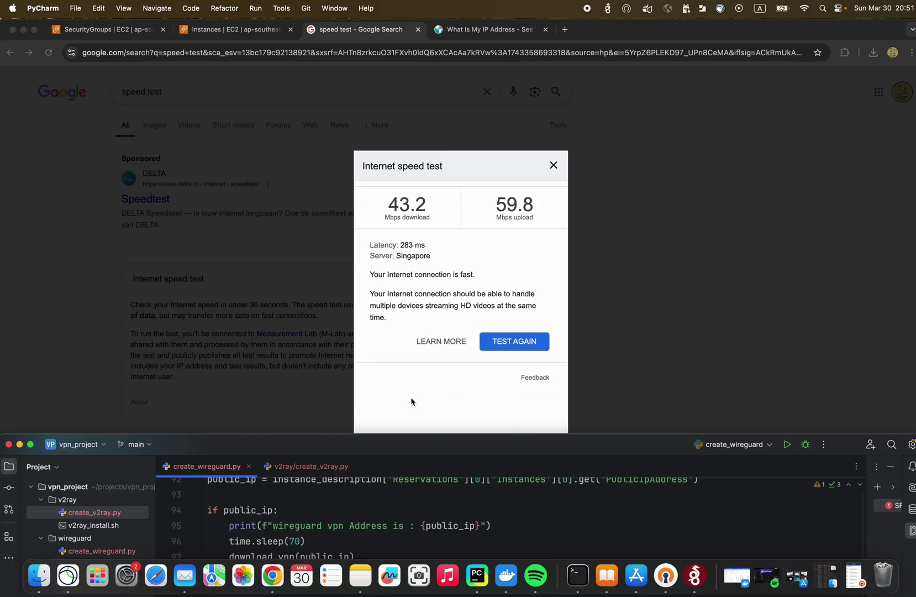
left_click_drag(455, 446, 466, 257)
left_click_drag(536, 446, 515, 445)
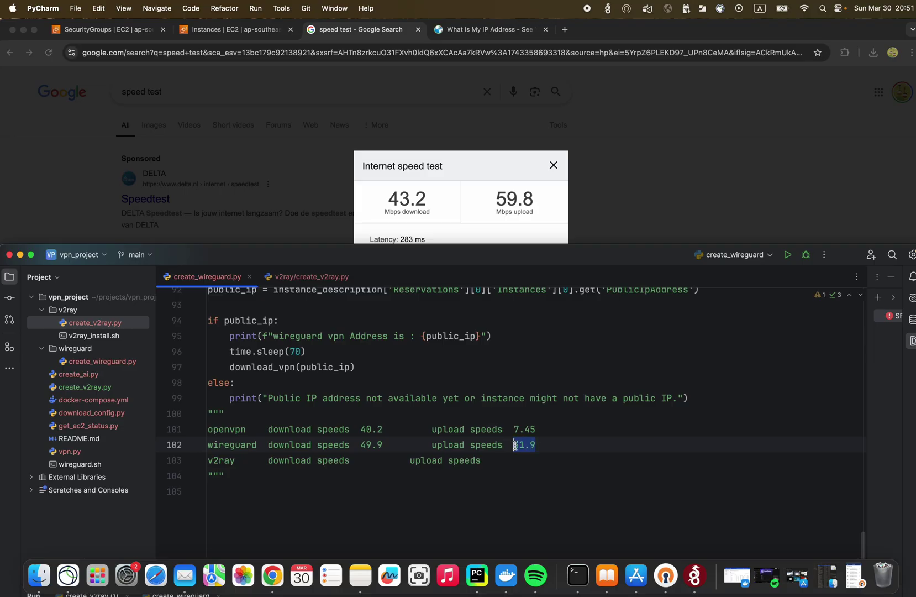
type("59")
Step: Run the speed test a third time and view its download and upload results alongside the PyCharm notes
left_click_drag(462, 253, 435, 392)
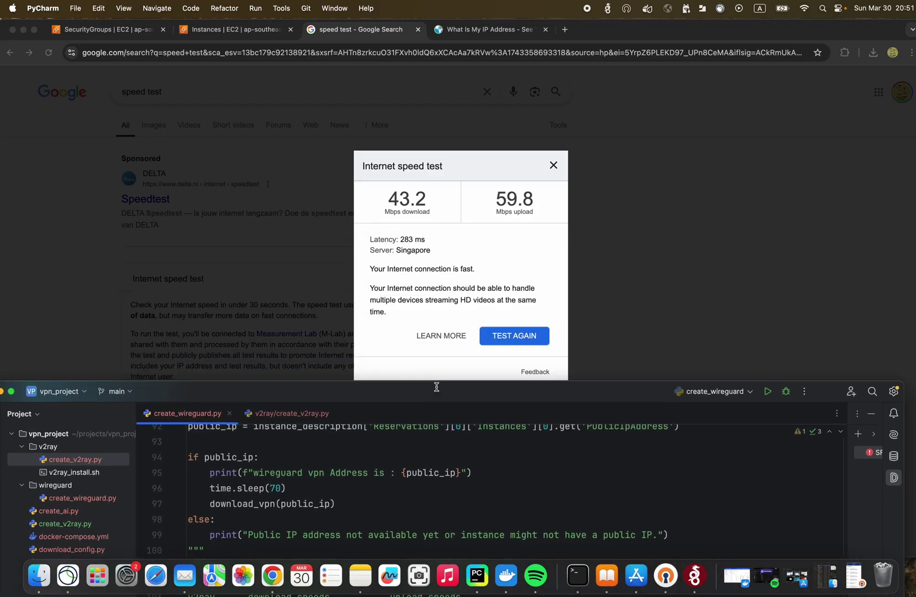
left_click(512, 337)
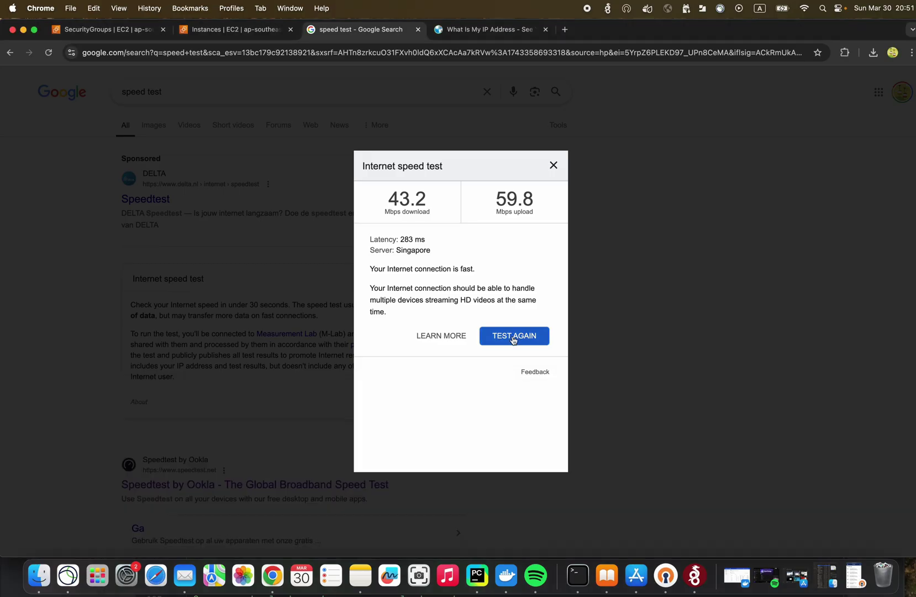
left_click(483, 575)
left_click_drag(415, 386, 436, 300)
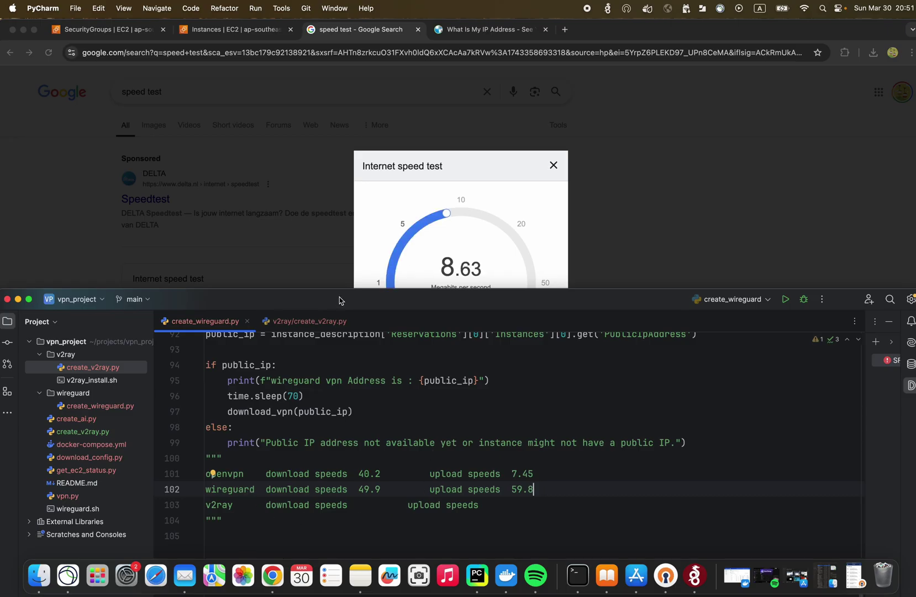
left_click_drag(339, 300, 323, 481)
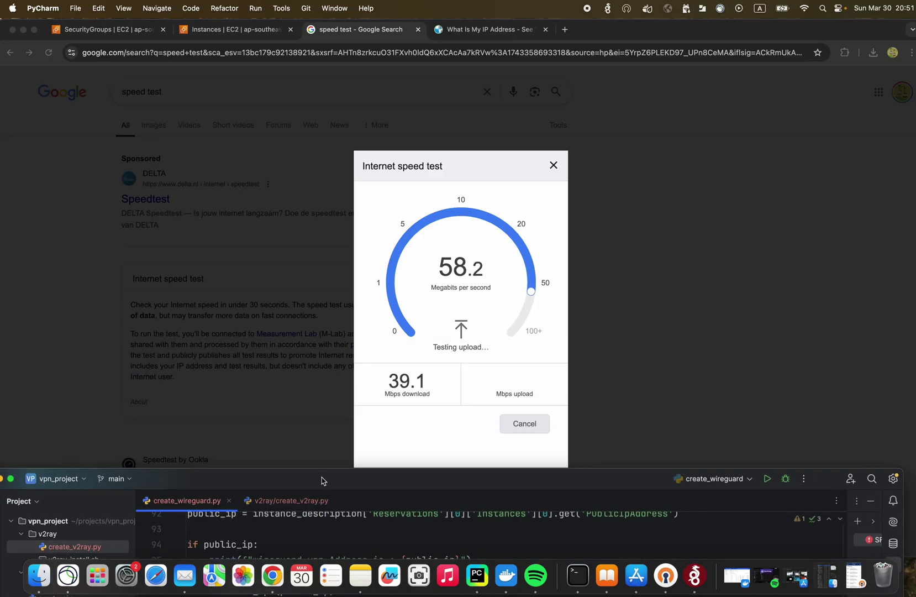
left_click_drag(322, 480, 308, 282)
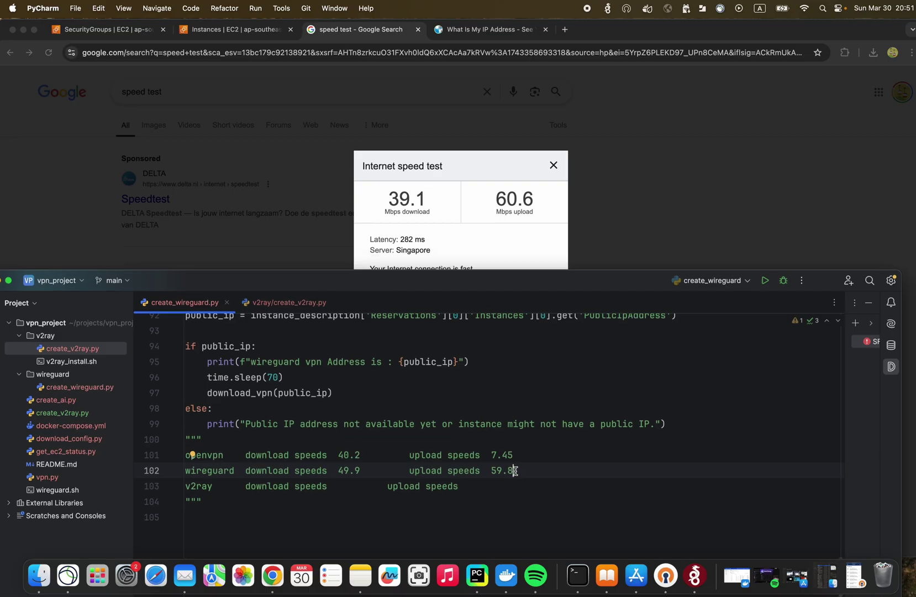
Step: Set the wireguard upload speed in the comparison notes to 60.6
left_click_drag(514, 471, 493, 470)
type("60")
left_click_drag(461, 281, 455, 308)
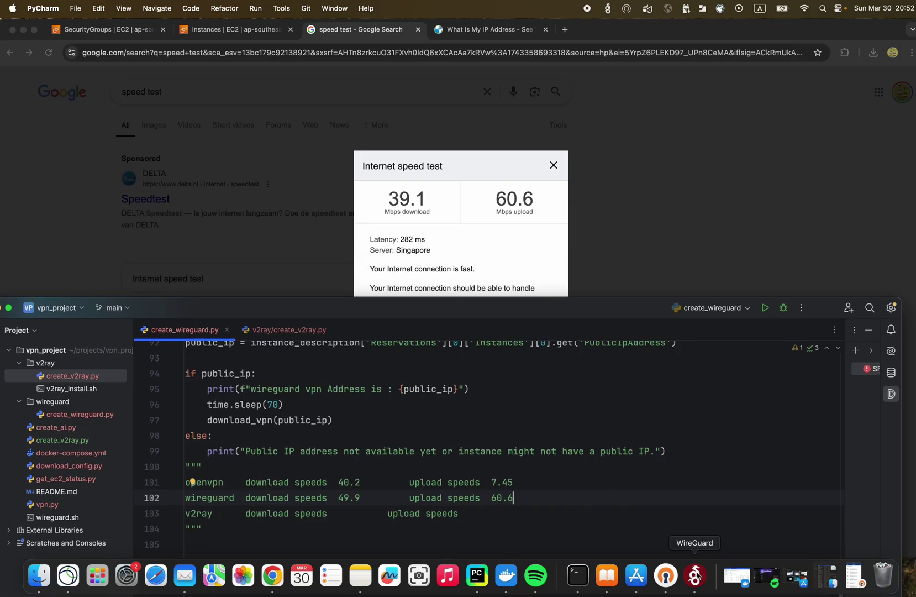
Step: Deactivate the fei_sg tunnel in WireGuard, minimize its window, and enlarge PyCharm to fill the screen
left_click(694, 575)
left_click(396, 295)
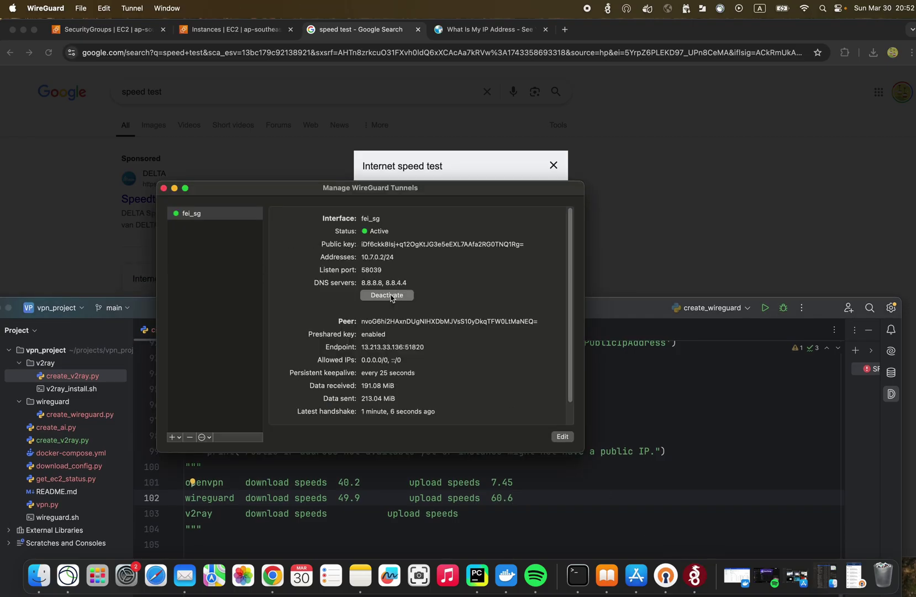
left_click(174, 188)
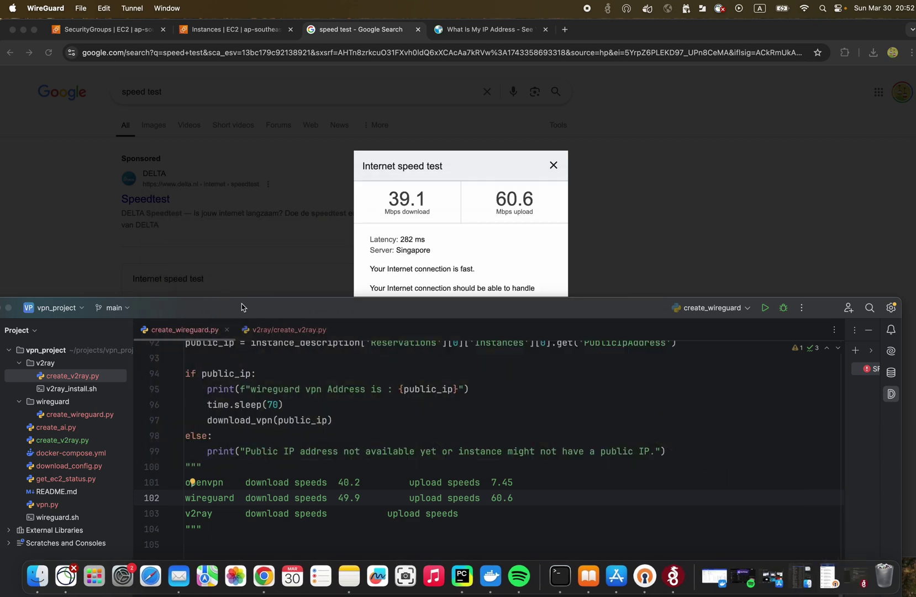
double_click(242, 308)
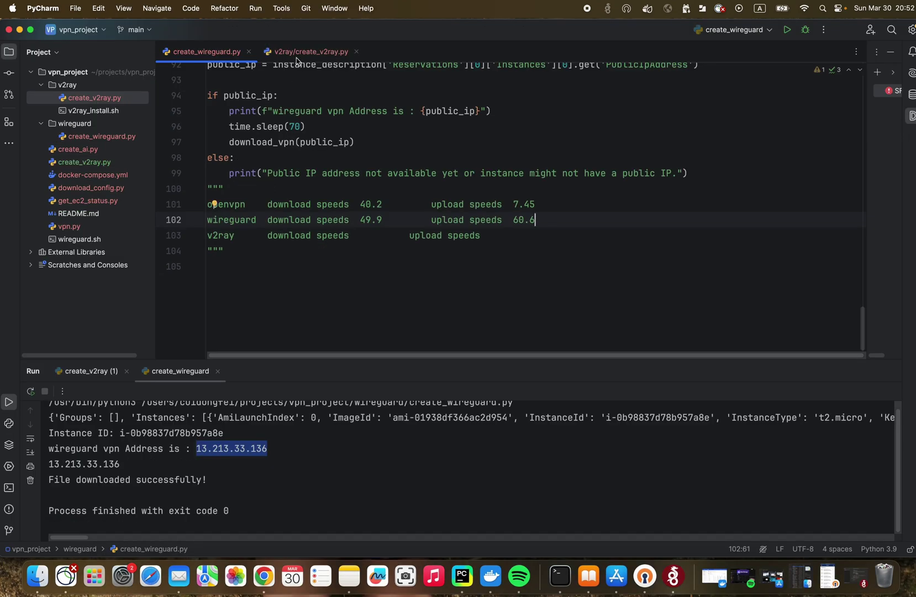
Step: Open create_v2ray.py from the v2ray folder, run it, and detach the run output into a floating window
left_click(297, 56)
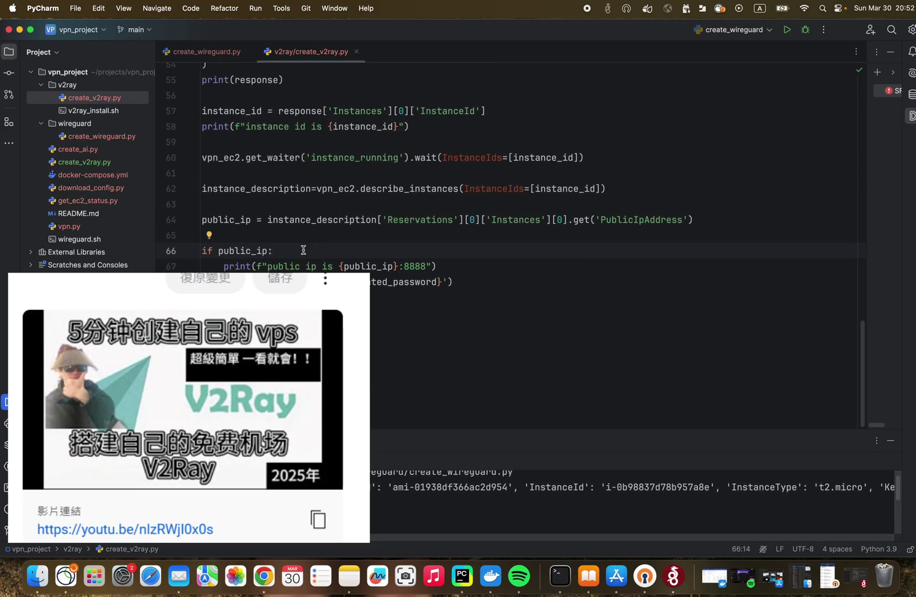
scroll(304, 250, "up", 3)
scroll(315, 232, "down", 3)
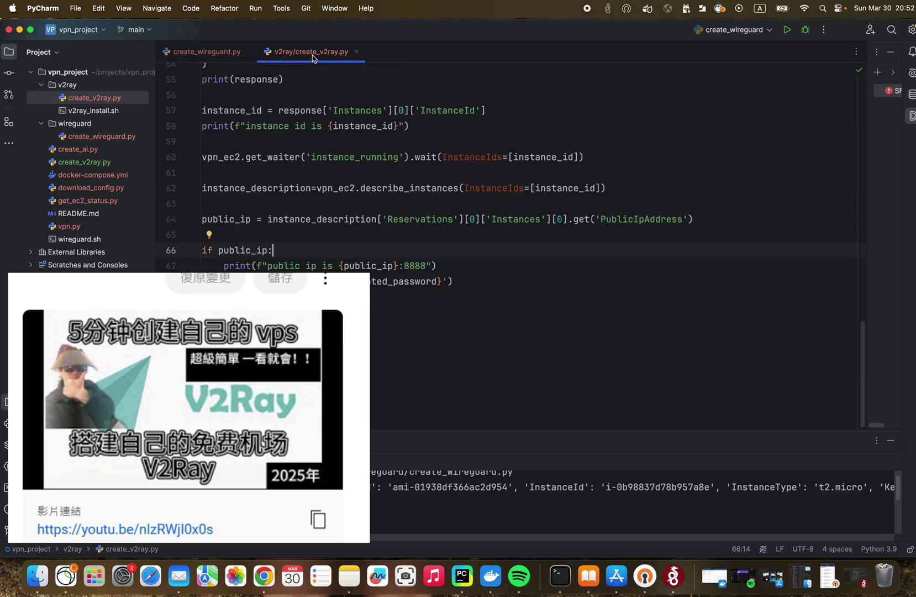
scroll(315, 227, "up", 15)
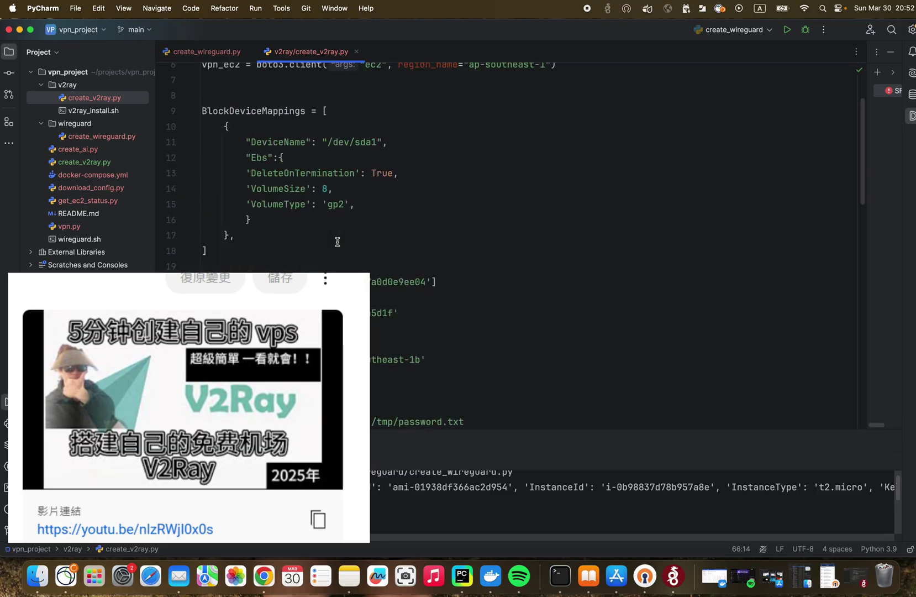
scroll(338, 242, "up", 2)
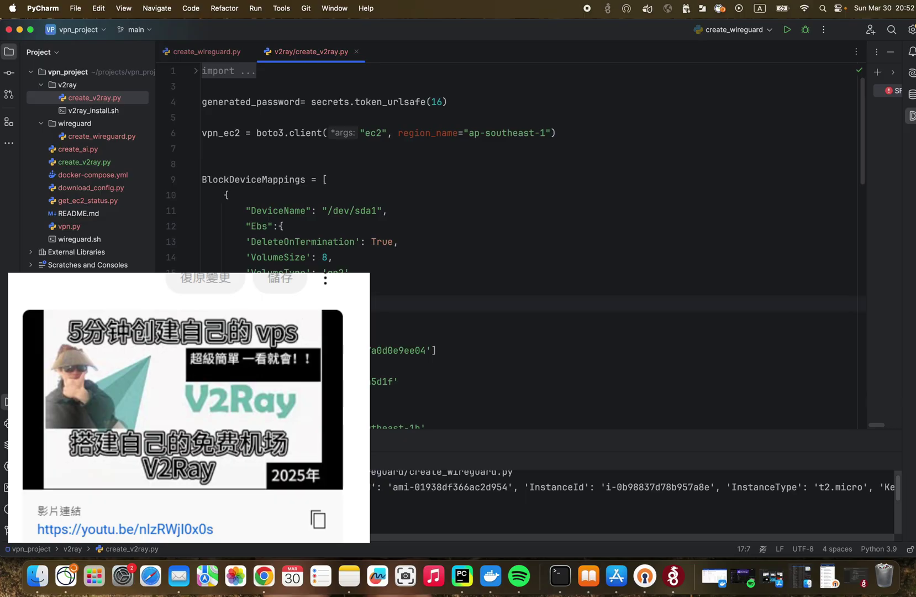
scroll(330, 304, "down", 6)
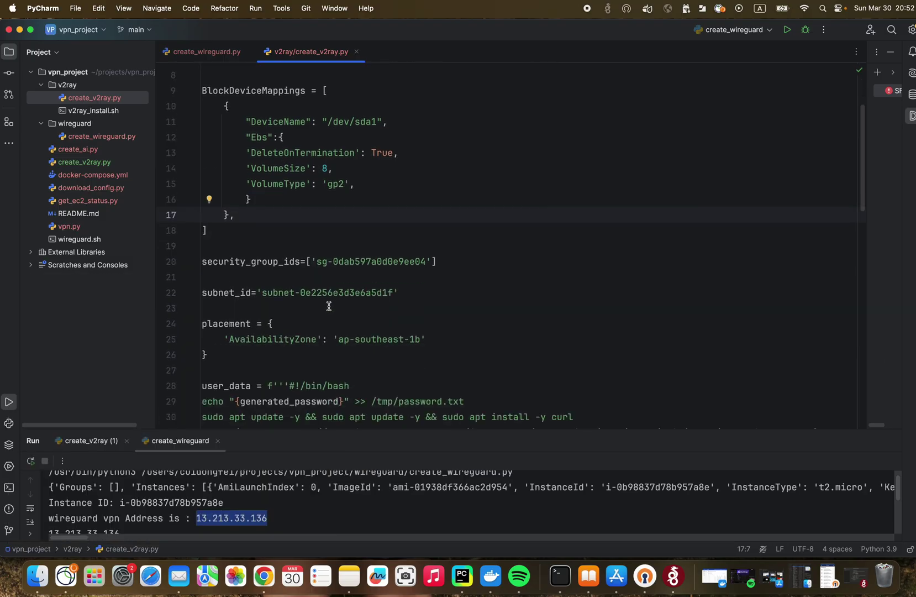
scroll(330, 304, "down", 10)
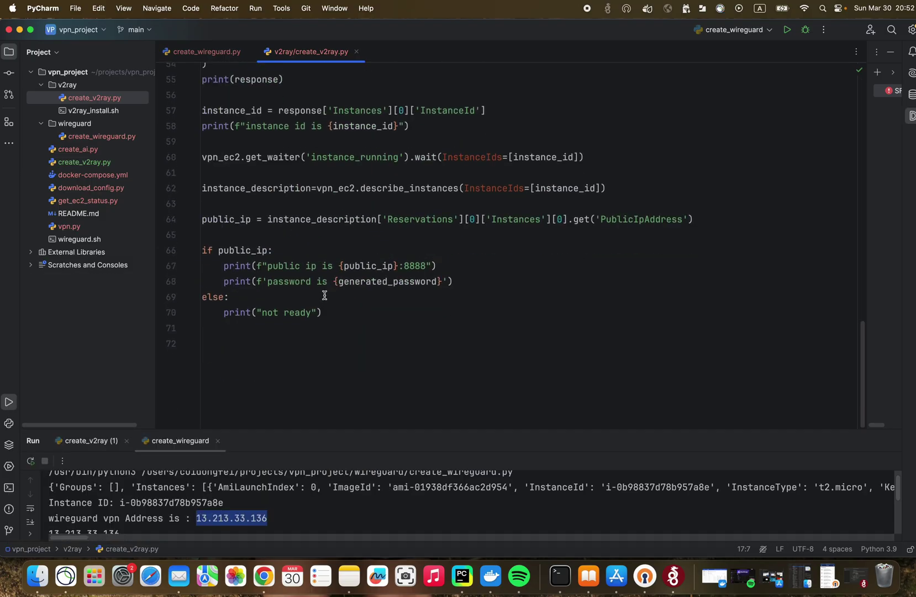
left_click(337, 239)
right_click(337, 242)
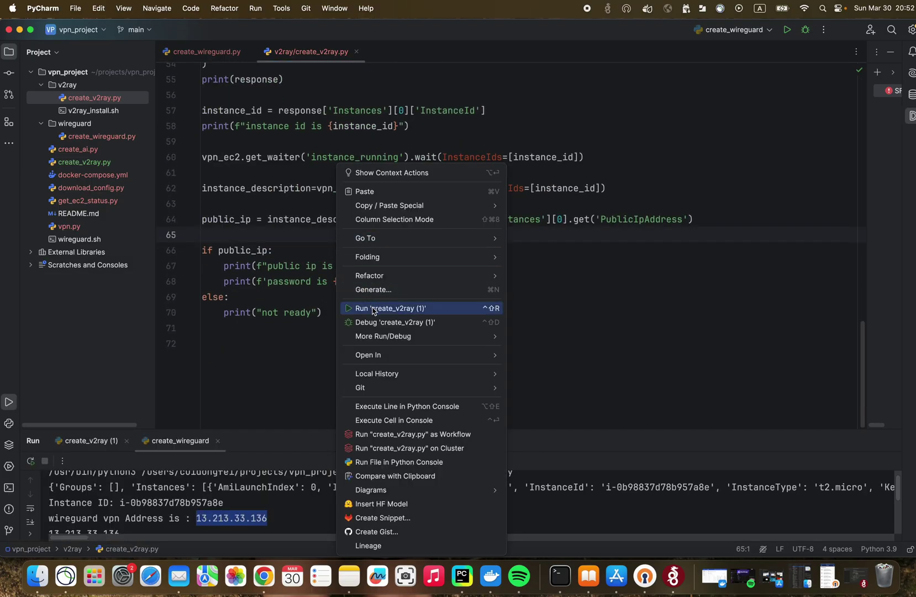
left_click(373, 310)
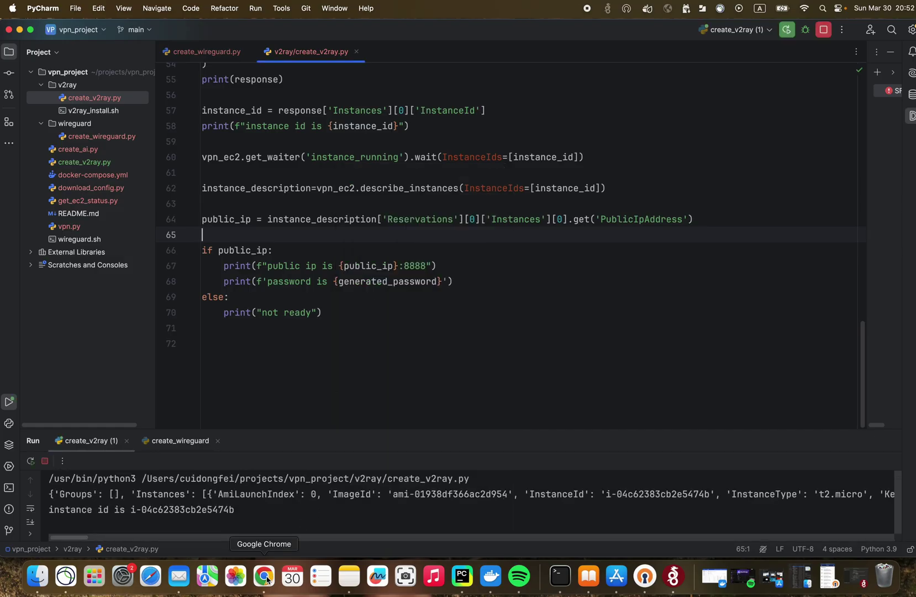
left_click_drag(284, 439, 298, 199)
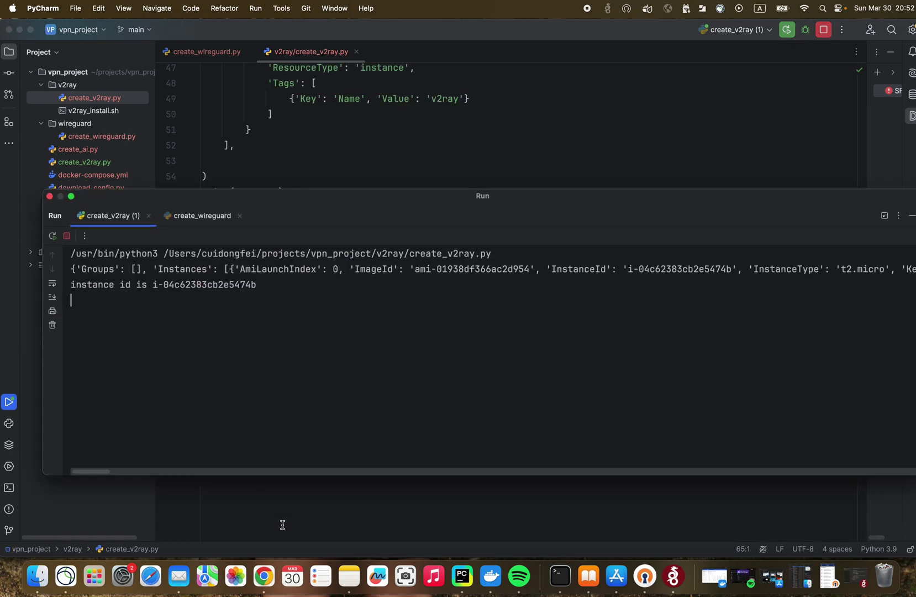
Step: Switch to the EC2 Instances page in Chrome and refresh the instance list
left_click(265, 575)
left_click(227, 30)
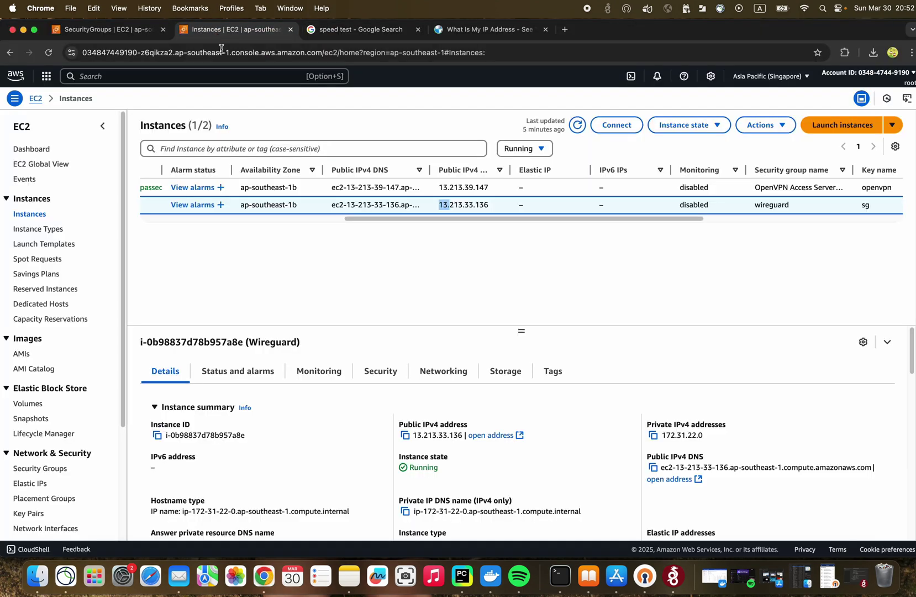
left_click(578, 126)
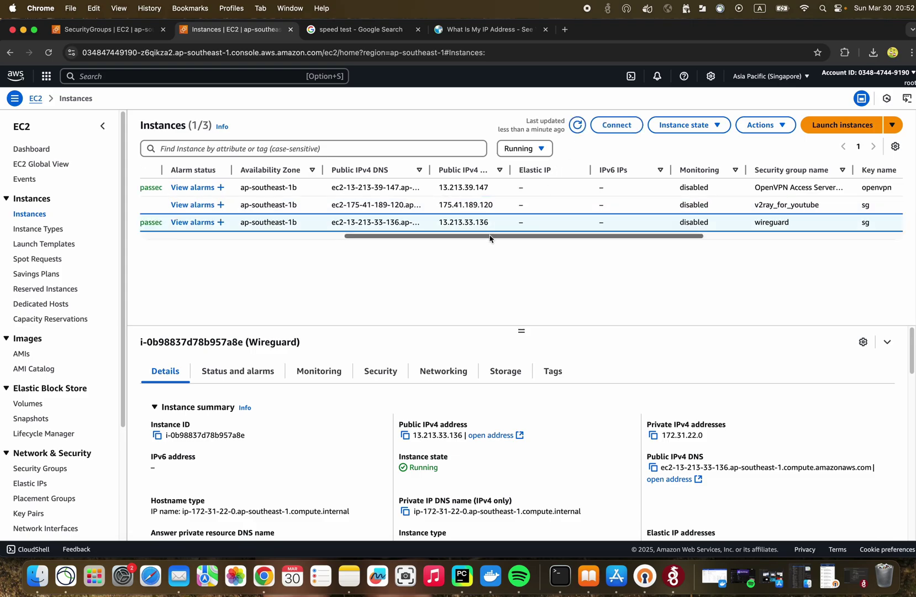
Step: Deselect the Wireguard instance and stop the openvpn instance
left_click_drag(485, 236, 283, 237)
left_click(151, 222)
left_click(150, 223)
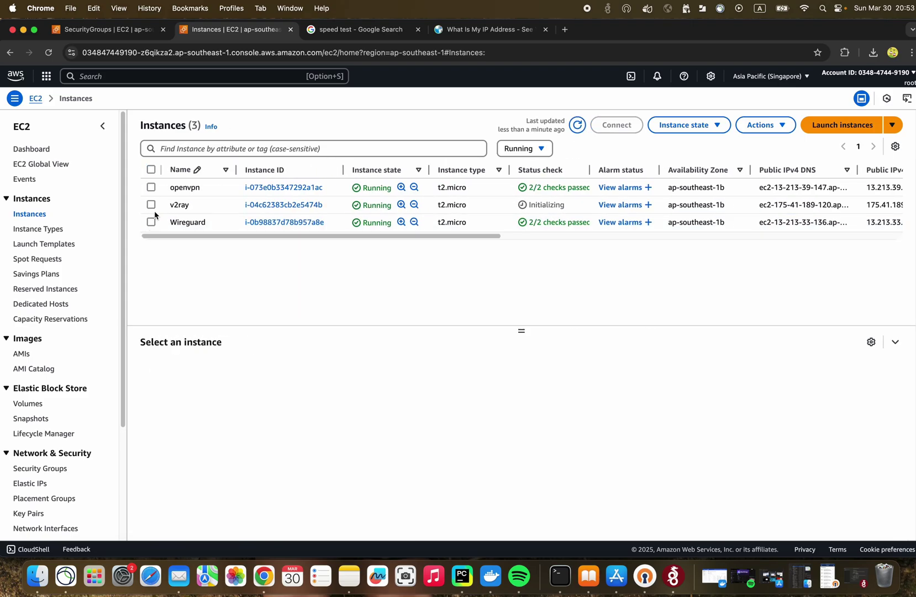
left_click(152, 189)
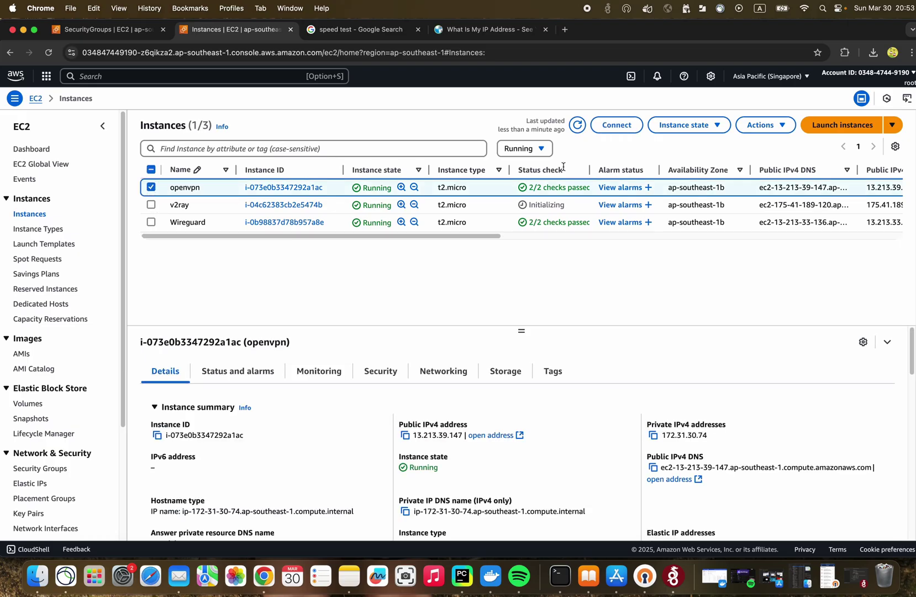
left_click(715, 126)
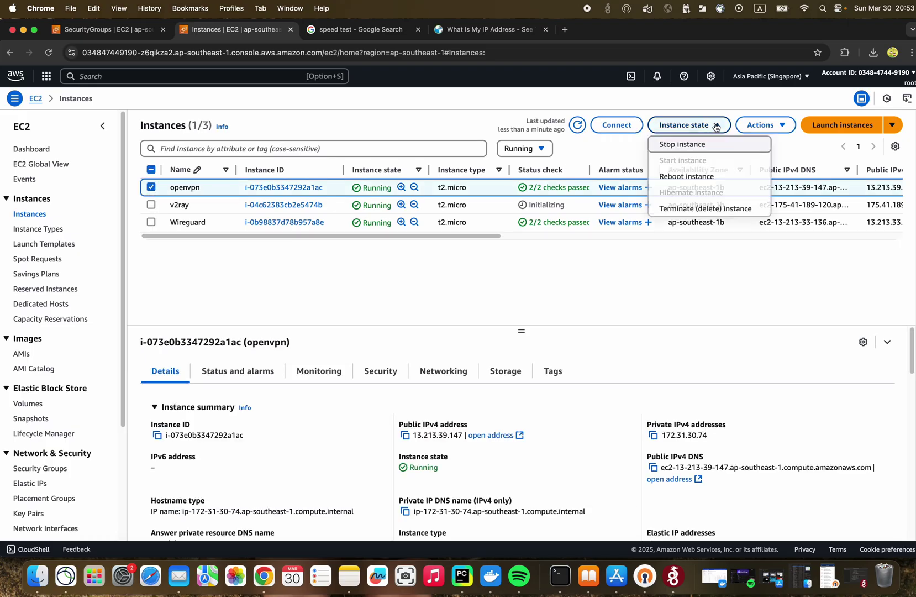
left_click(686, 145)
left_click(714, 420)
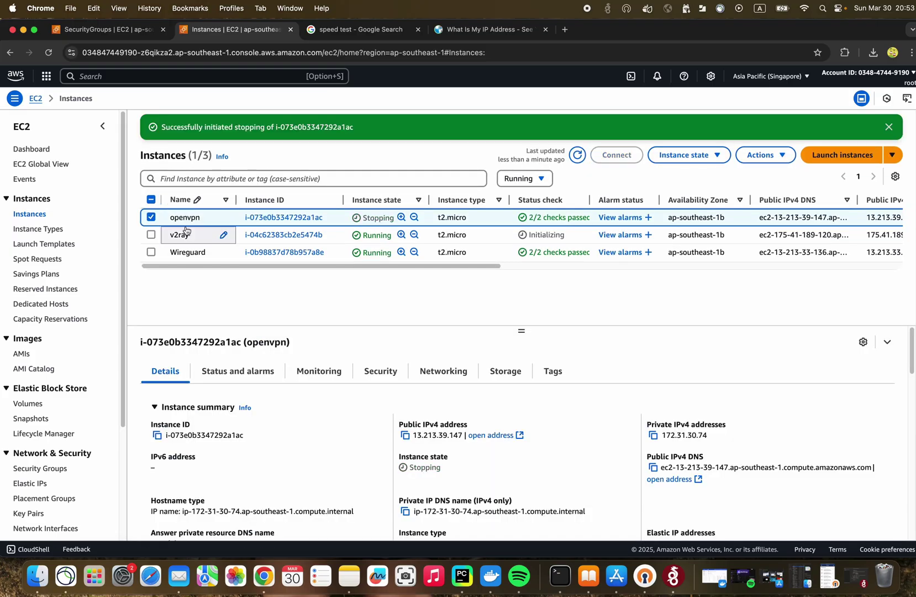
Step: Terminate the Wireguard instance in place of the openvpn selection
left_click(154, 219)
left_click(151, 235)
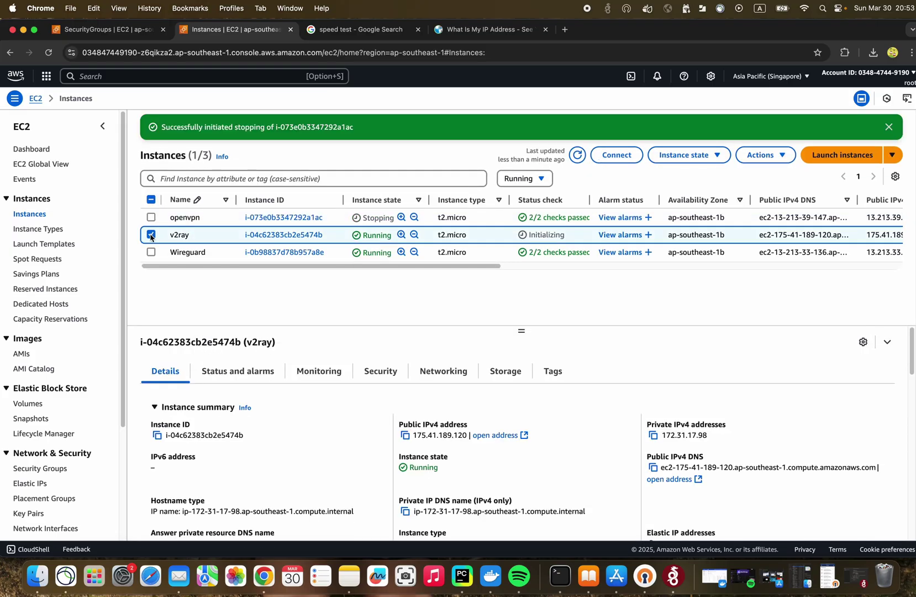
left_click(151, 234)
left_click(151, 252)
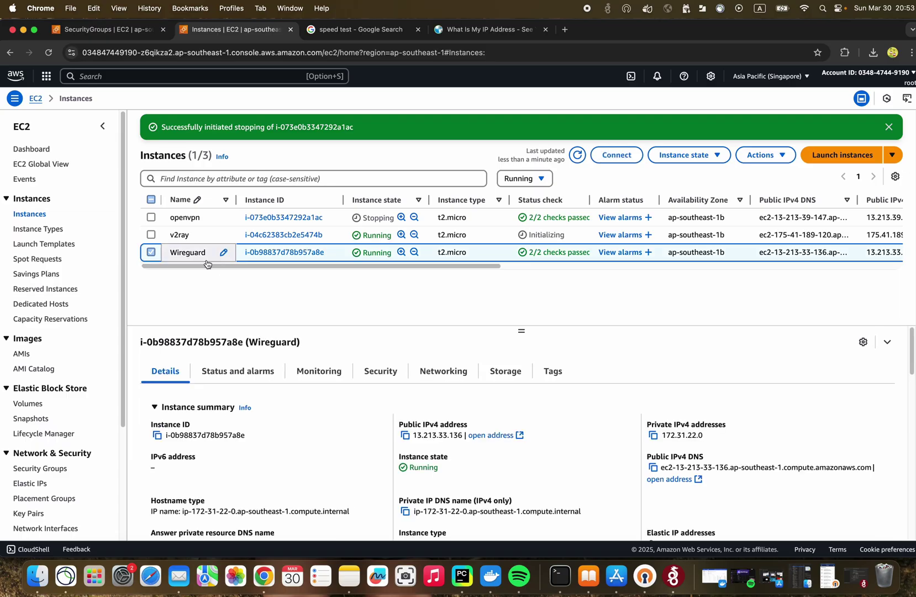
left_click(687, 155)
left_click(710, 239)
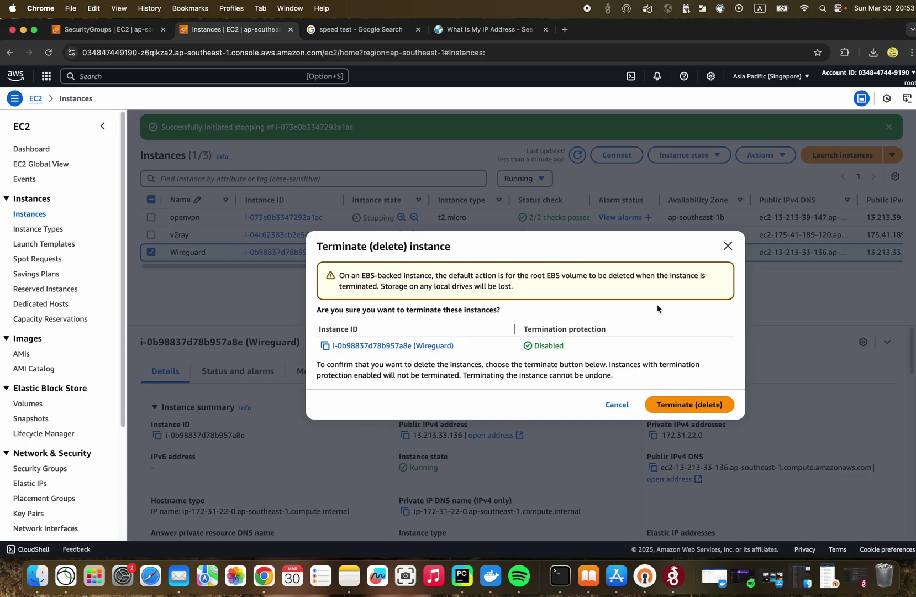
left_click(619, 412)
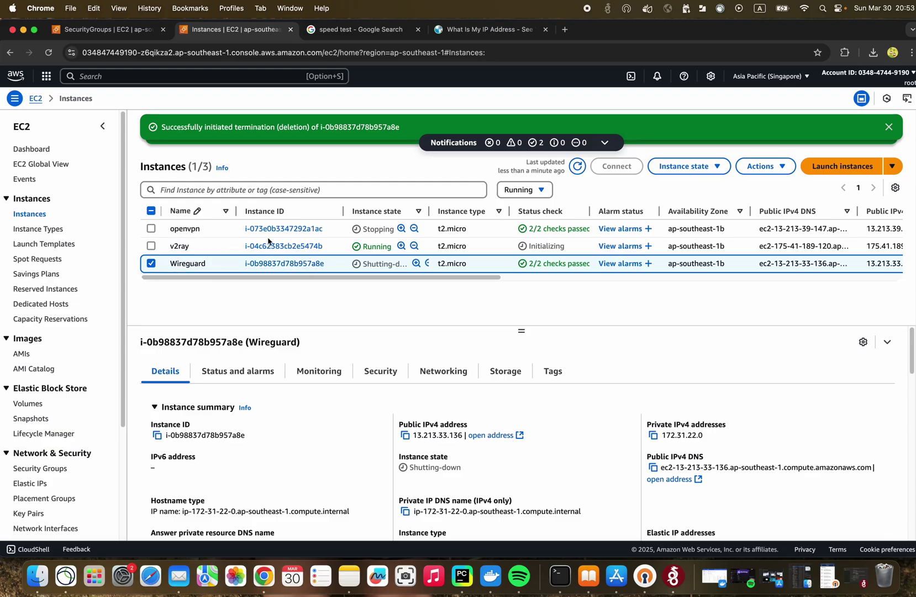
Step: Copy the public IPv4 address of the v2ray instance from the instance list
left_click_drag(396, 279, 516, 279)
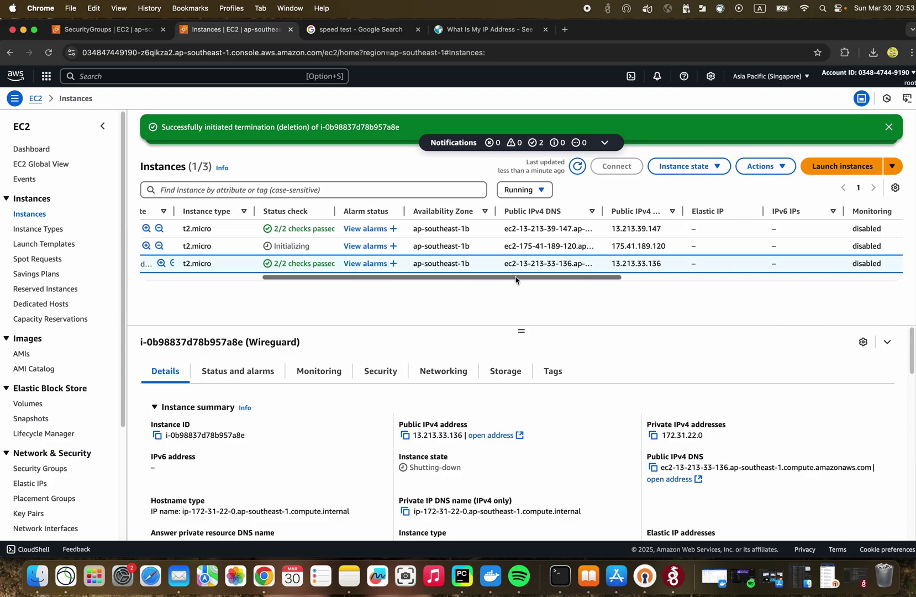
scroll(516, 279, "right", 5)
left_click_drag(475, 248, 529, 246)
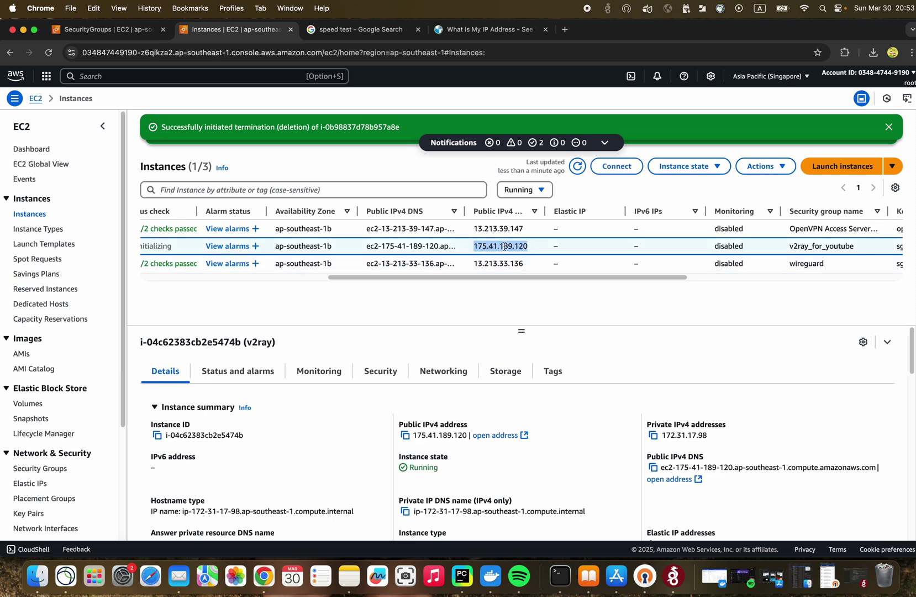
right_click(504, 246)
left_click(536, 245)
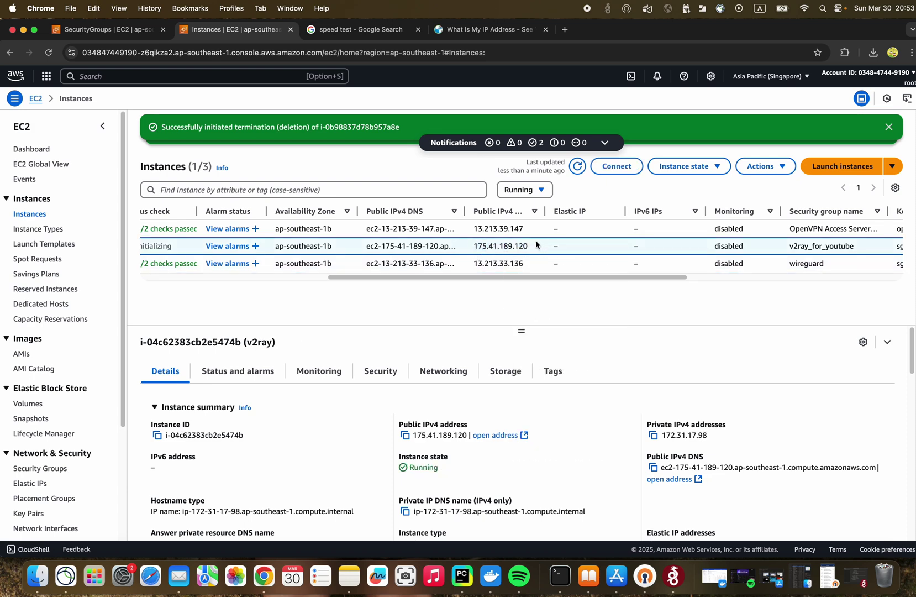
left_click_drag(536, 245, 472, 247)
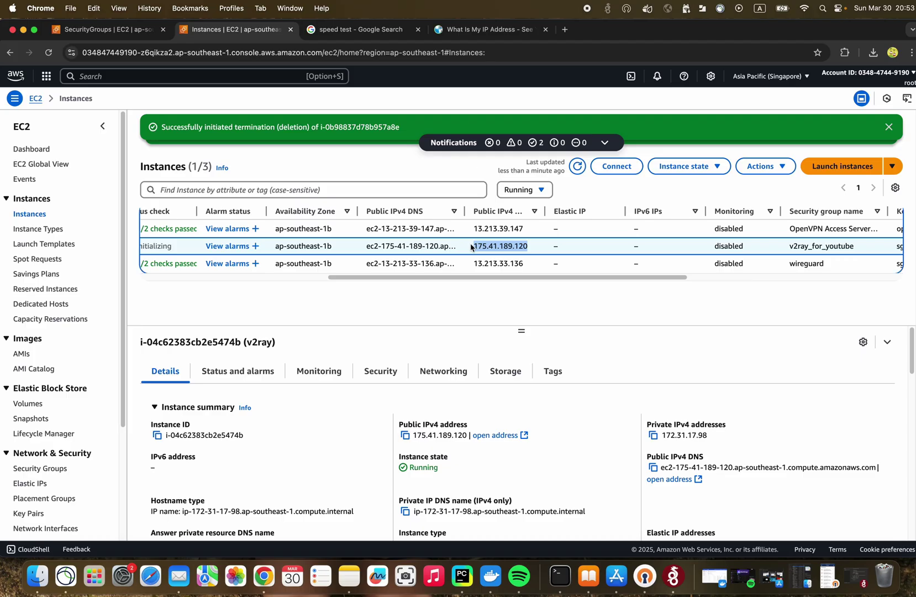
key("super+c")
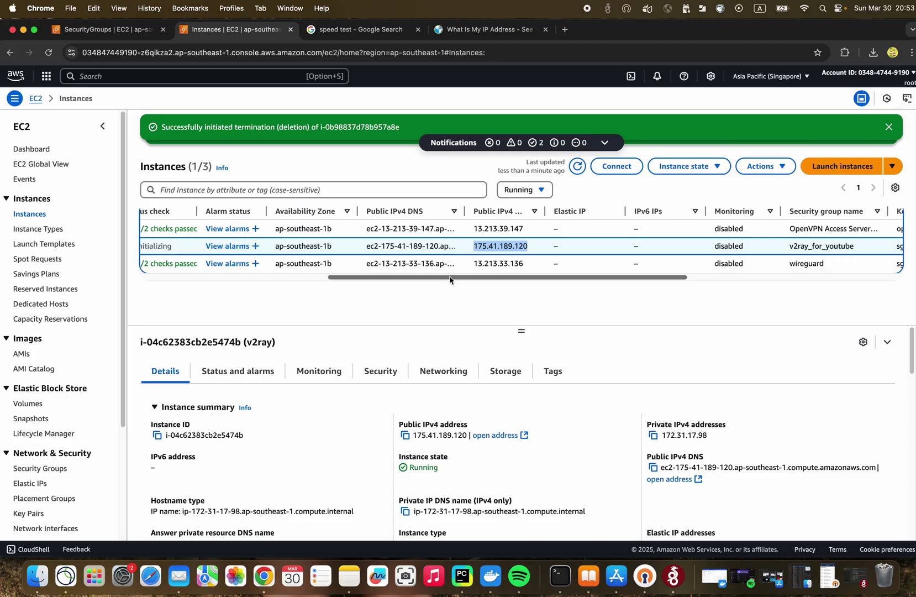
left_click_drag(448, 276, 251, 273)
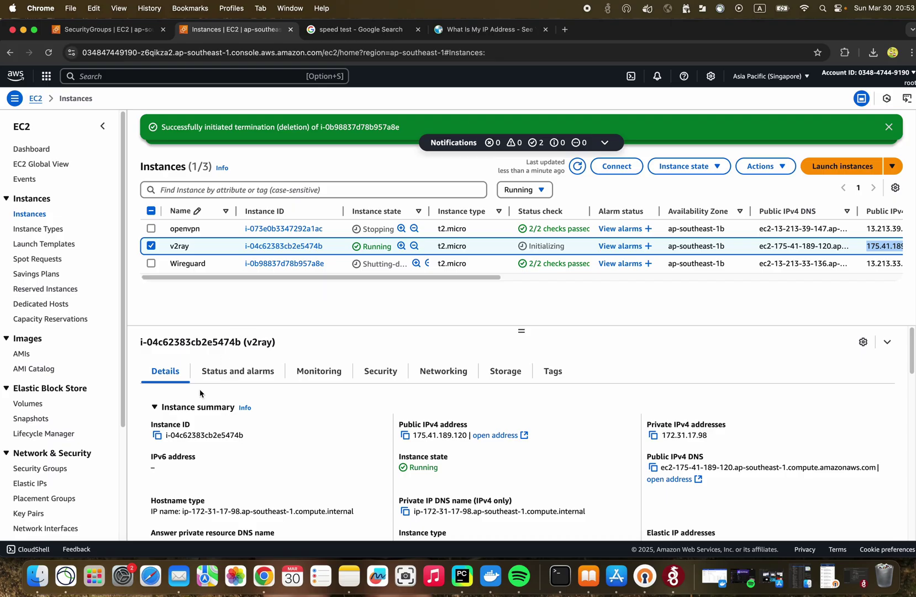
Step: Find Shadowrocket among the installed applications with the search "sh", launch it, and reposition its window
left_click(94, 576)
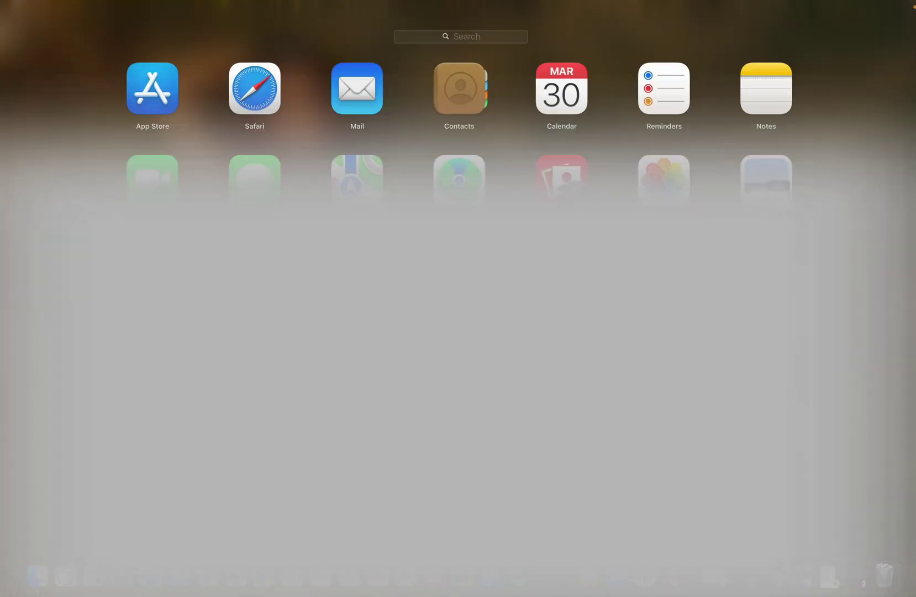
left_click(479, 37)
type("sh")
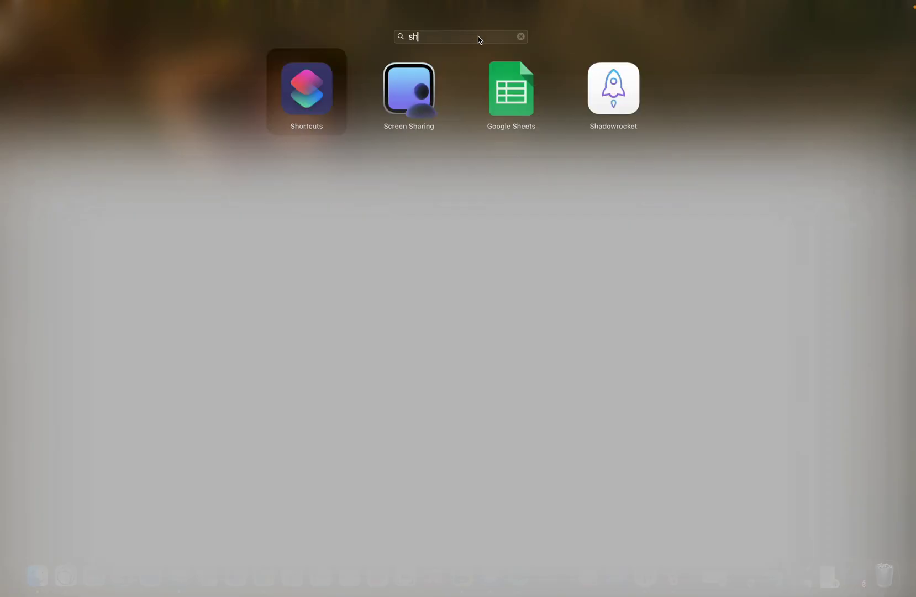
left_click(612, 91)
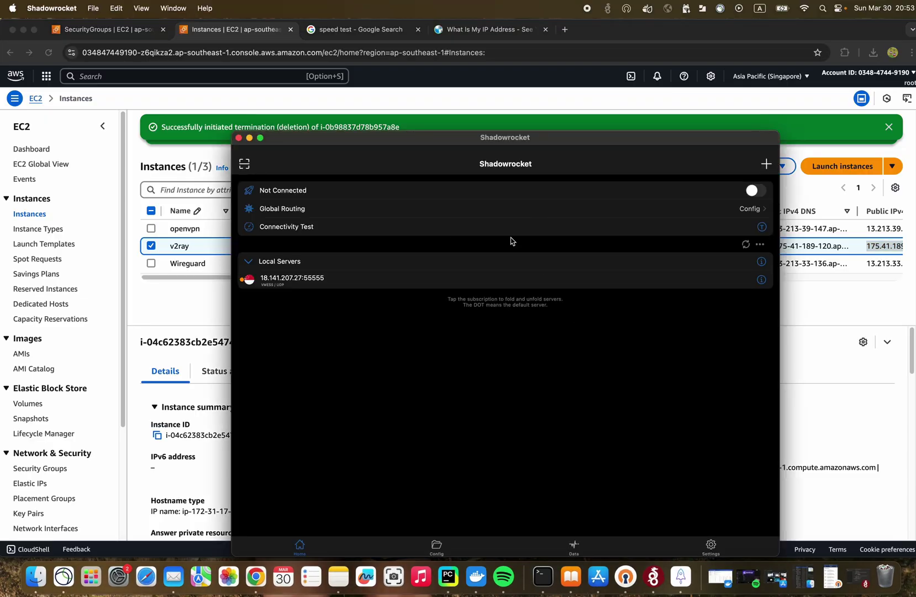
left_click_drag(405, 152, 341, 105)
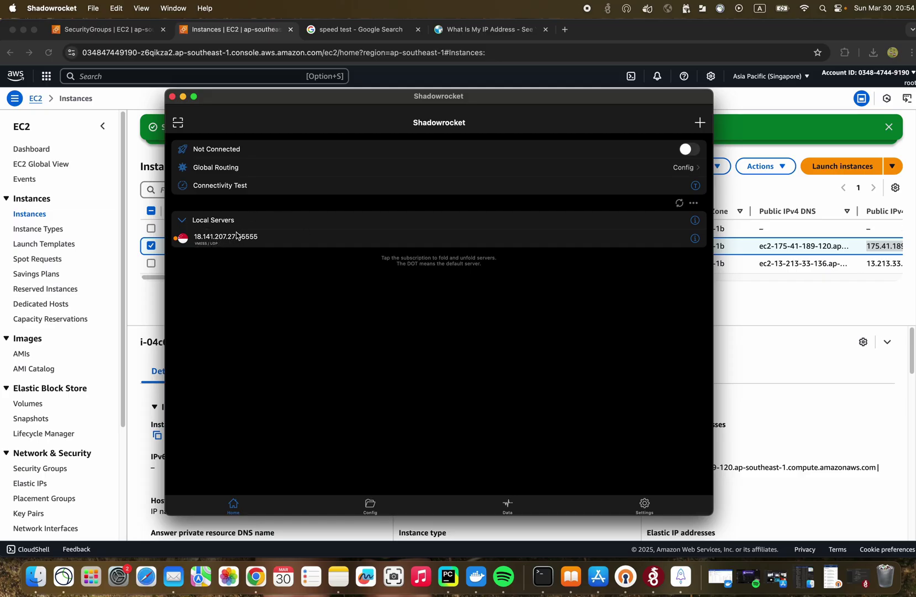
Step: Copy the server address 175.41.189.120:8888 from the PyCharm run output and open it in a new Chrome tab
left_click(449, 577)
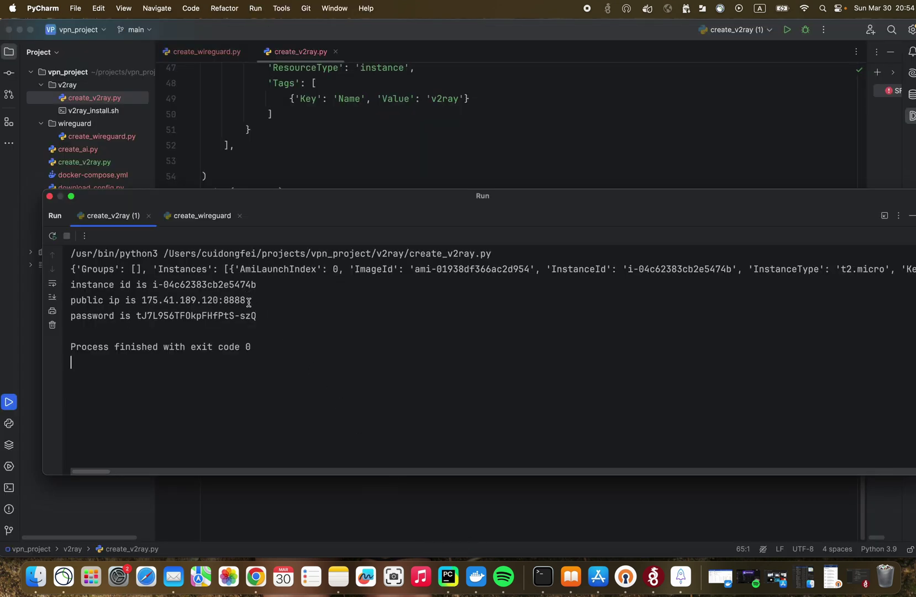
left_click_drag(247, 301, 143, 299)
key("cmd+c")
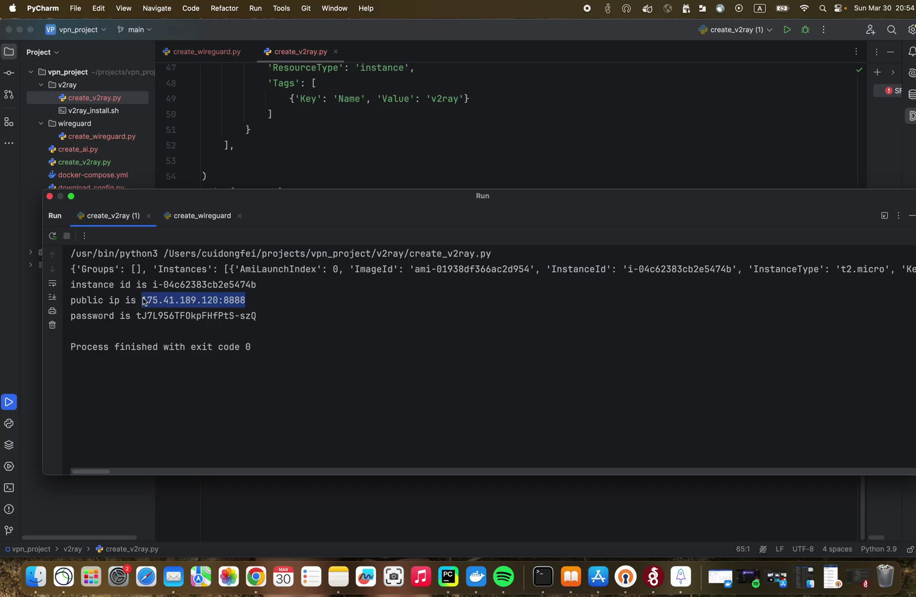
left_click(256, 577)
left_click(569, 30)
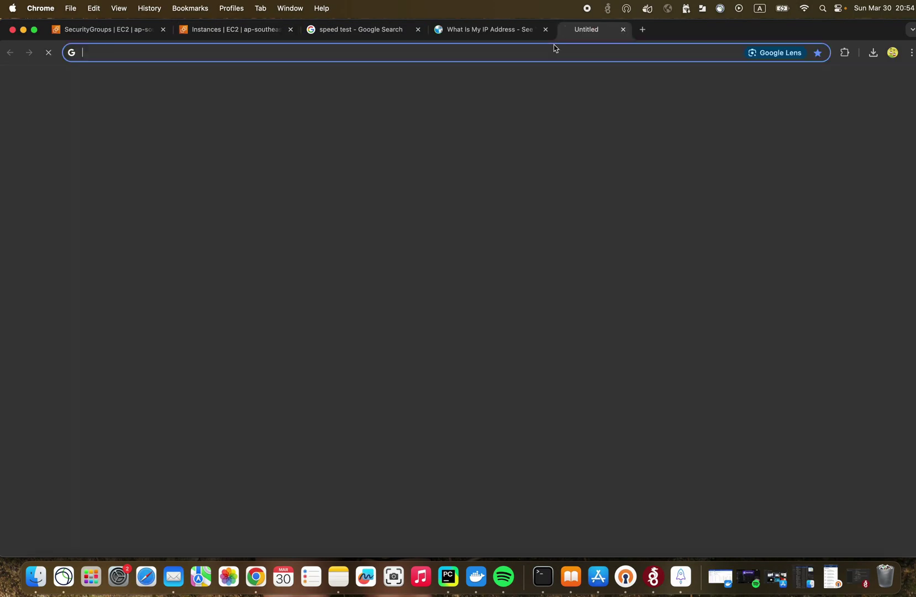
key("cmd+v")
key("Return")
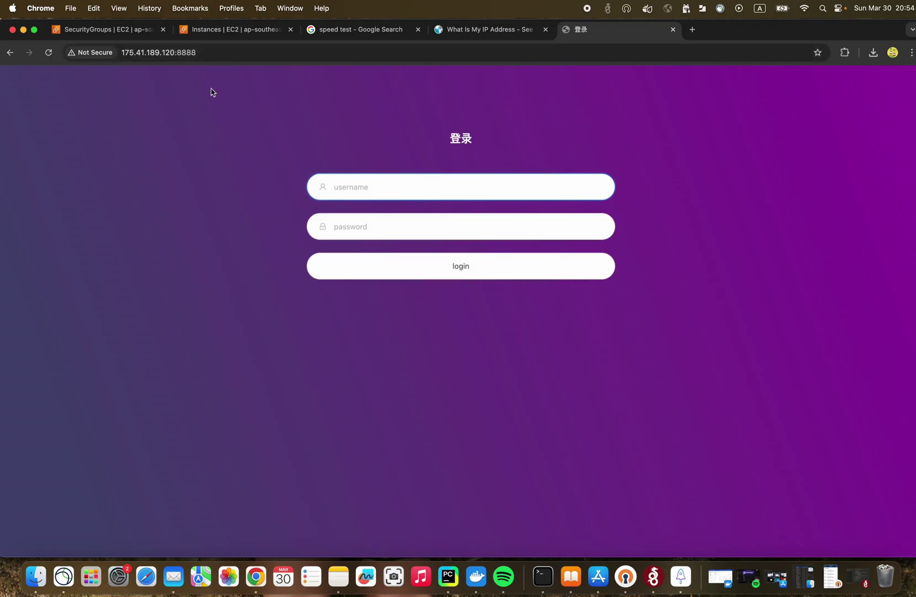
Step: Log in to the server's web panel as admin with the password copied from the PyCharm run output, declining to save it and dismissing translation
left_click(448, 576)
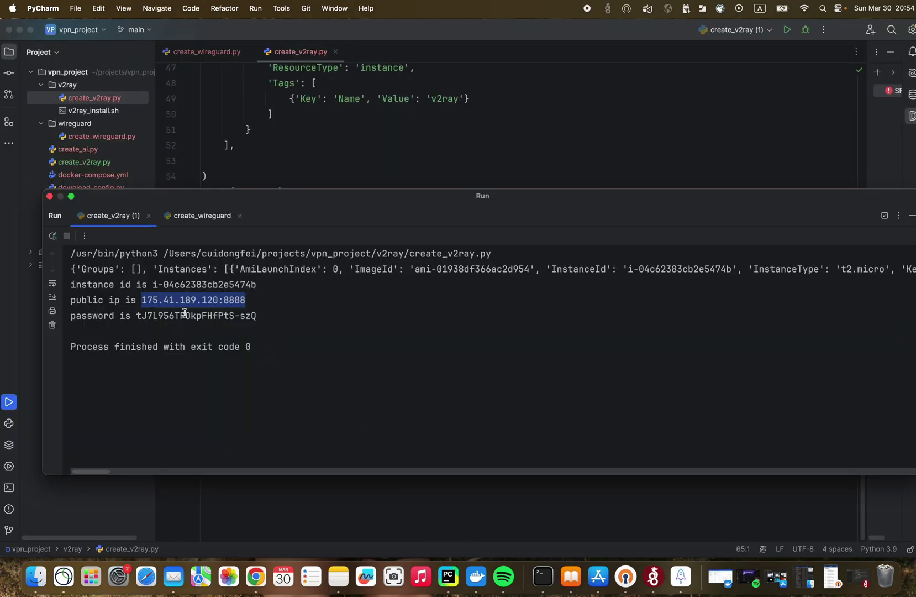
left_click_drag(136, 313, 256, 320)
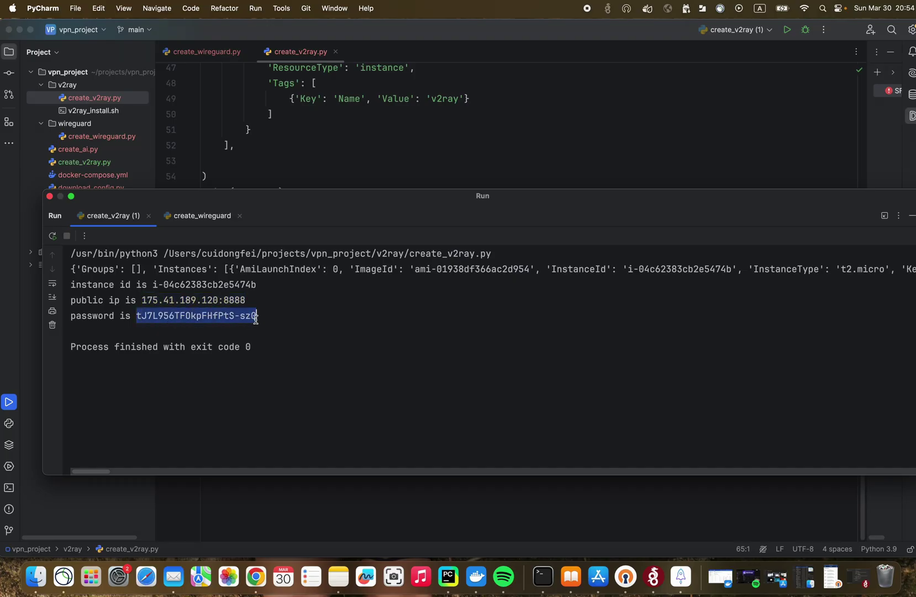
left_click(256, 577)
left_click(364, 226)
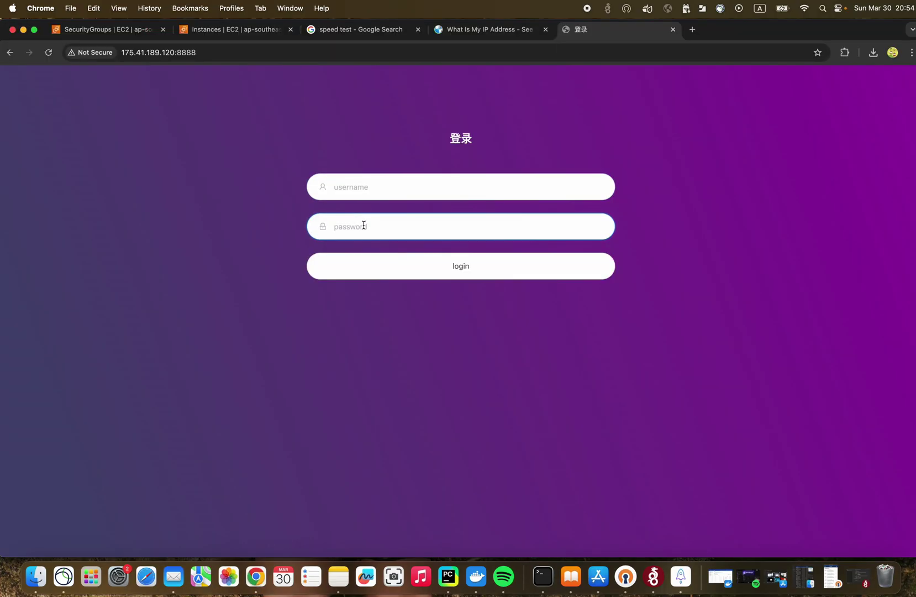
key("super+v")
left_click(376, 188)
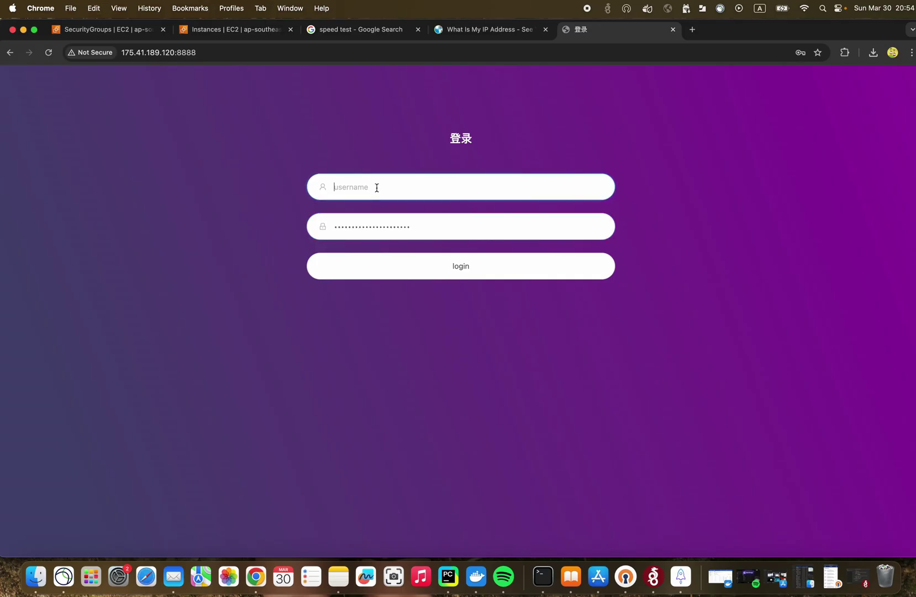
type("admin")
left_click(471, 267)
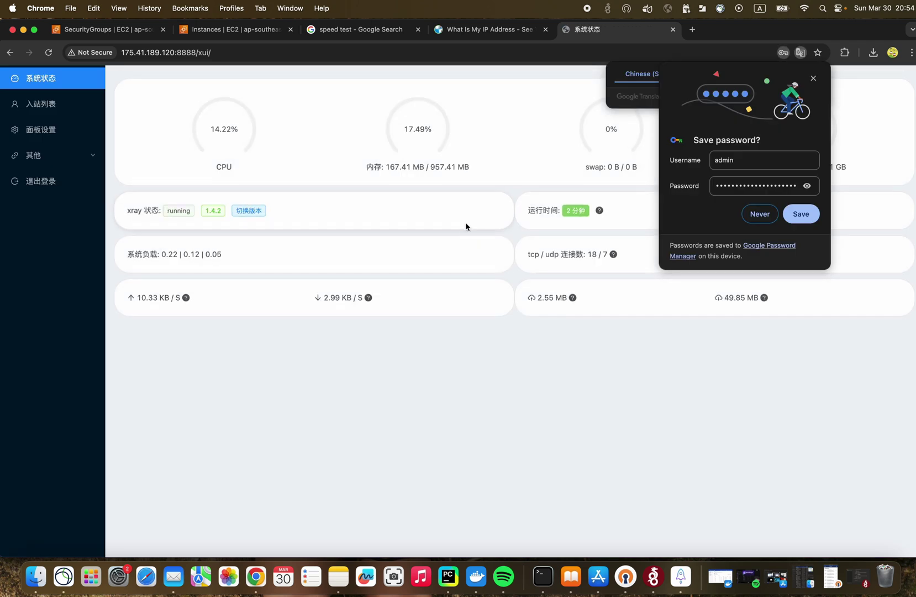
left_click(759, 214)
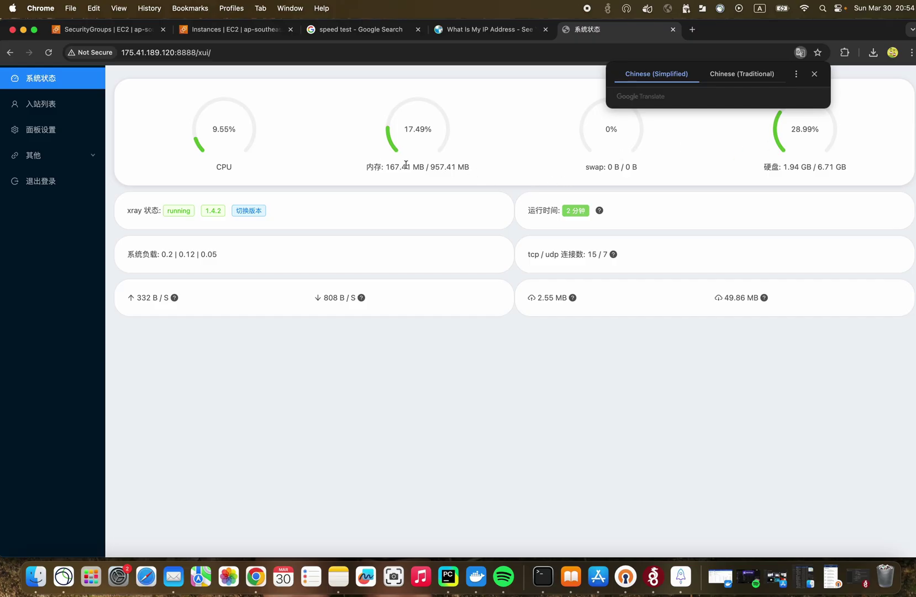
left_click(814, 74)
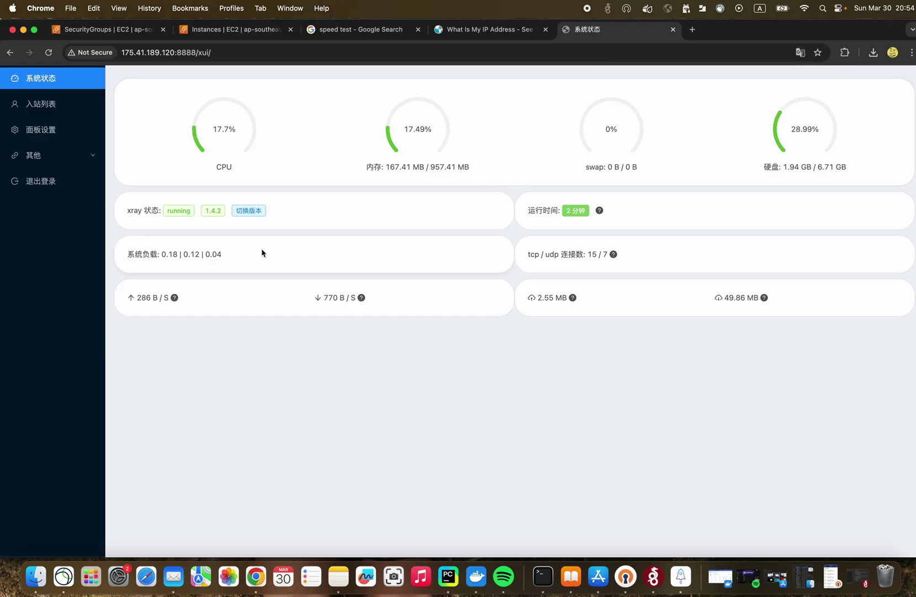
Step: Add an inbound (入站) with remark v2ray, protocol vmess and port 55555
left_click(40, 106)
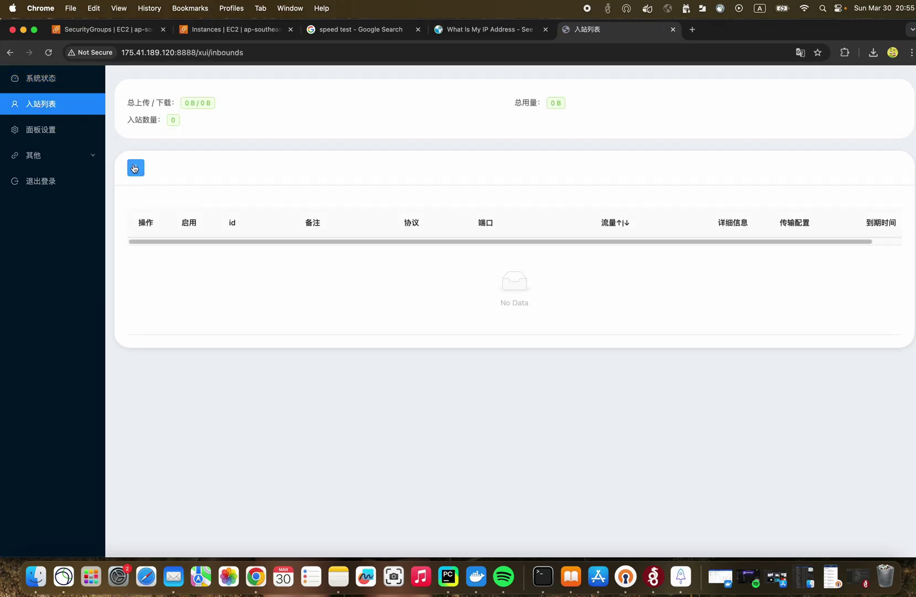
left_click(136, 172)
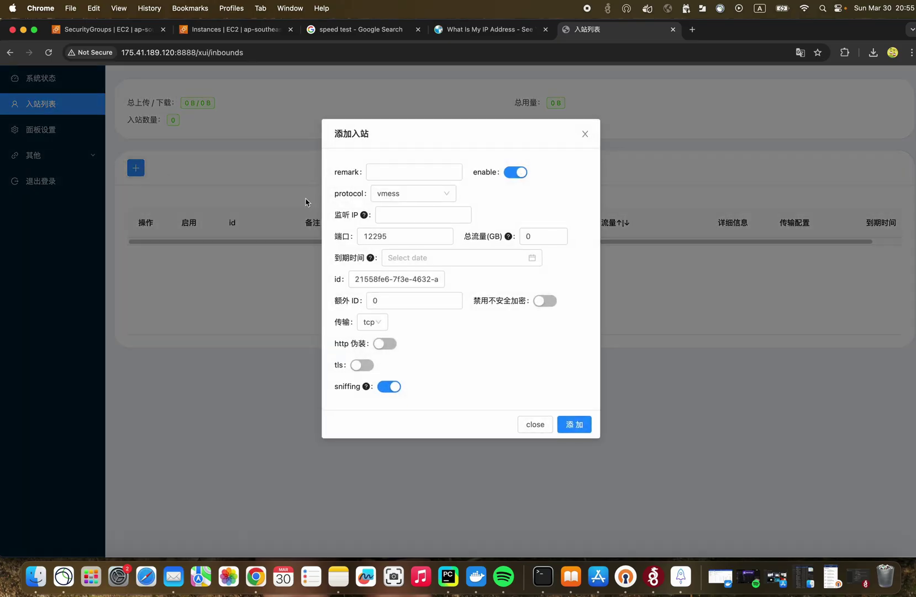
left_click_drag(408, 236, 361, 236)
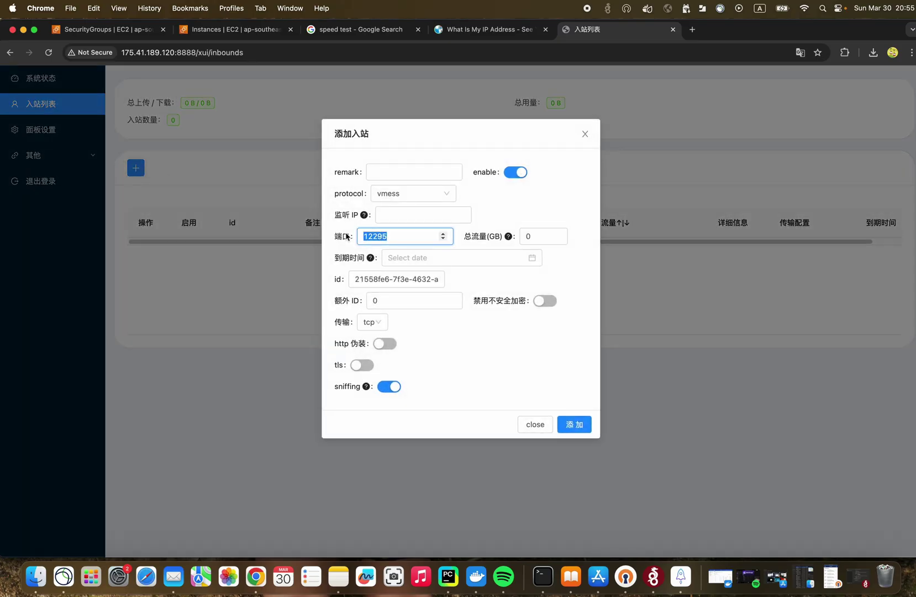
type("55555")
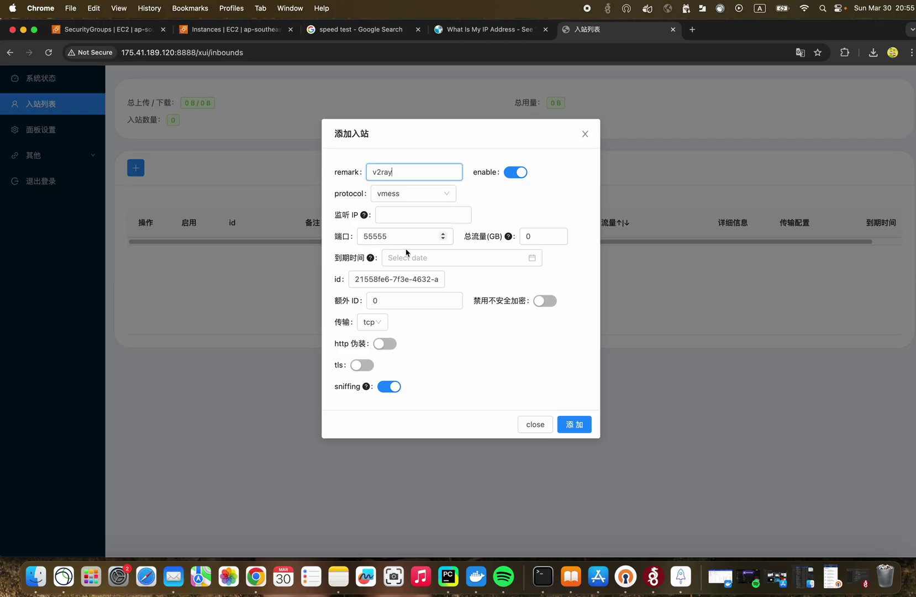
left_click(574, 425)
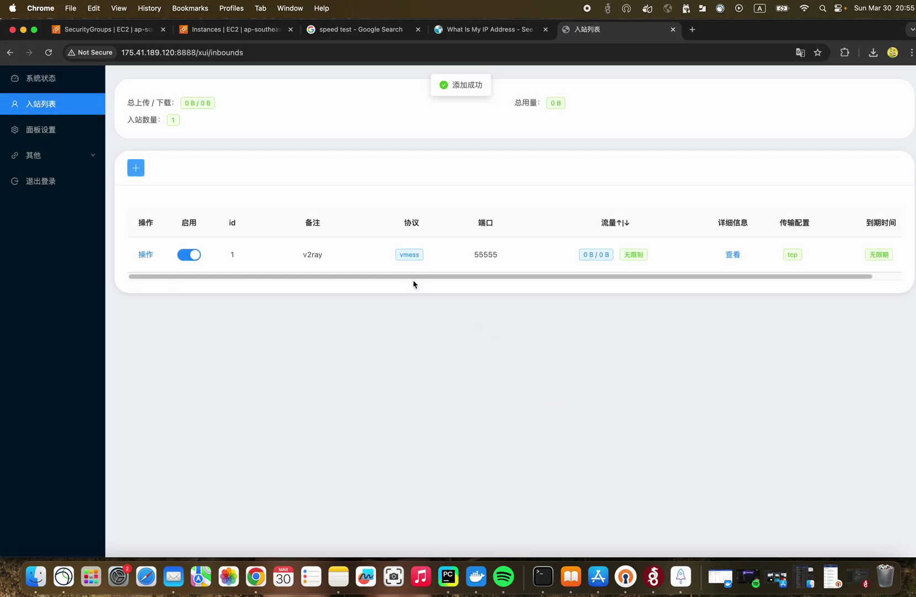
left_click_drag(415, 283, 334, 286)
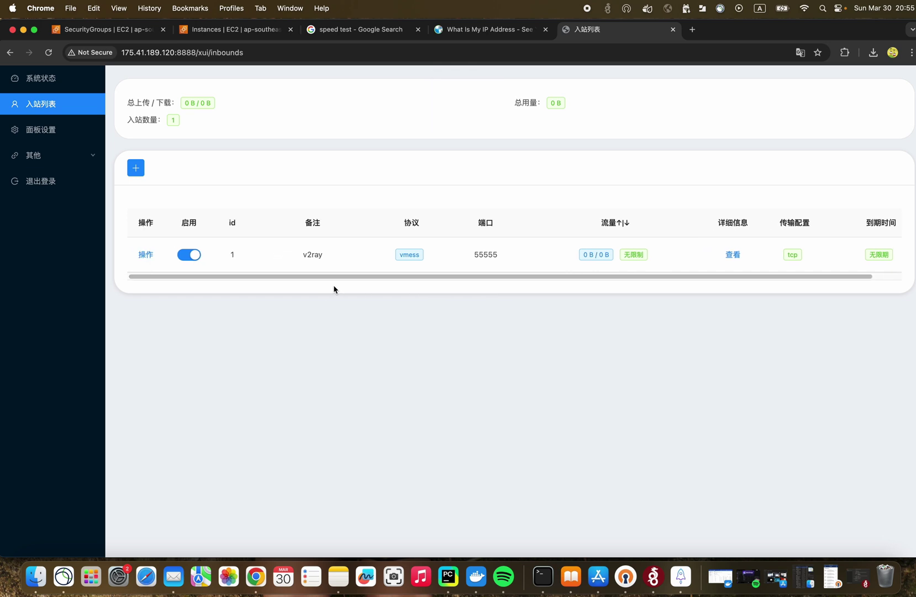
Step: View the QR code (二维码) of the v2ray inbound and close it
left_click(146, 255)
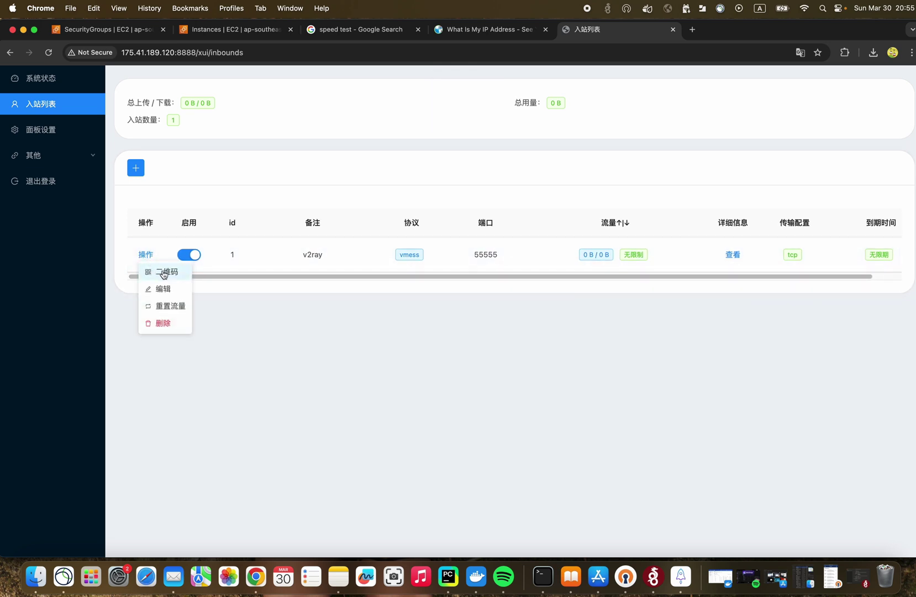
left_click(163, 273)
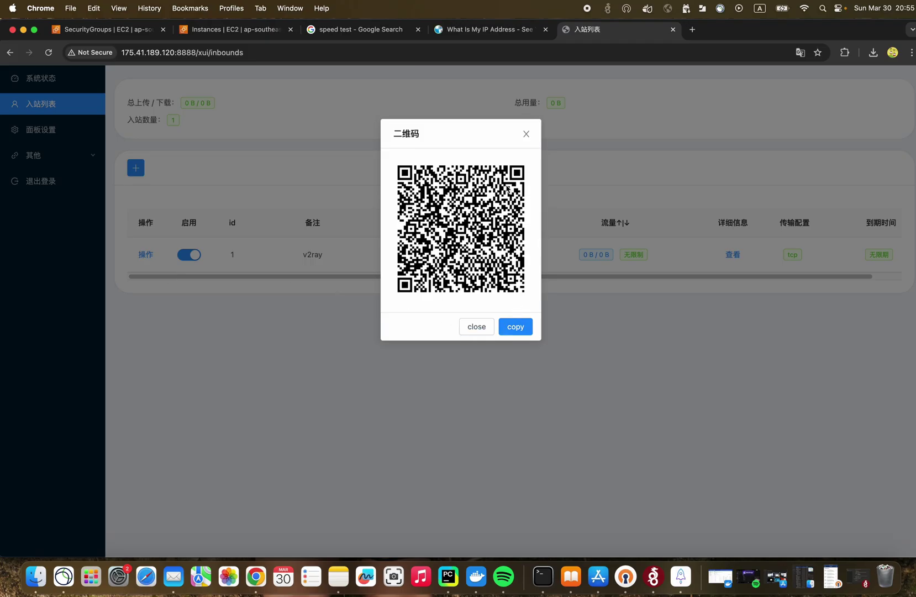
left_click(471, 327)
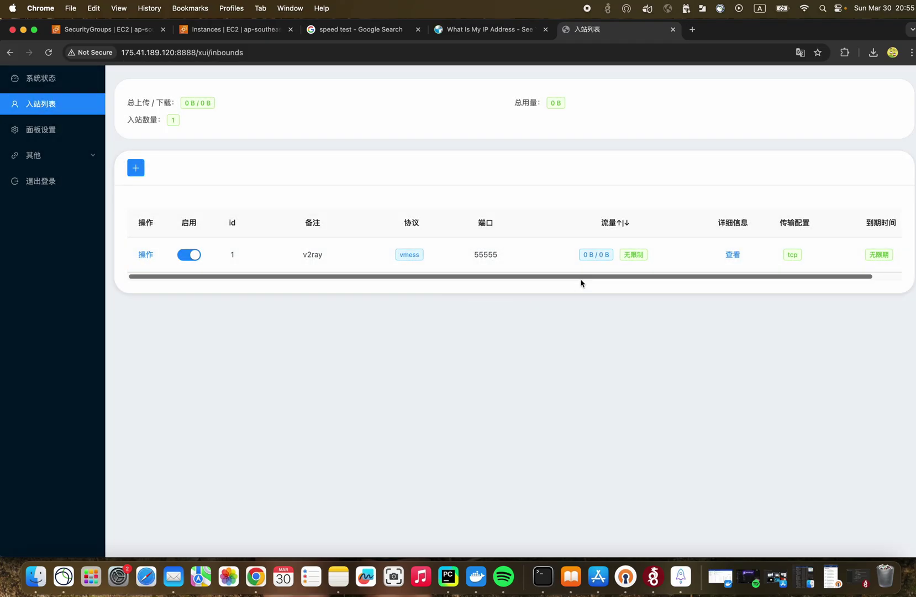
left_click_drag(606, 277, 634, 278)
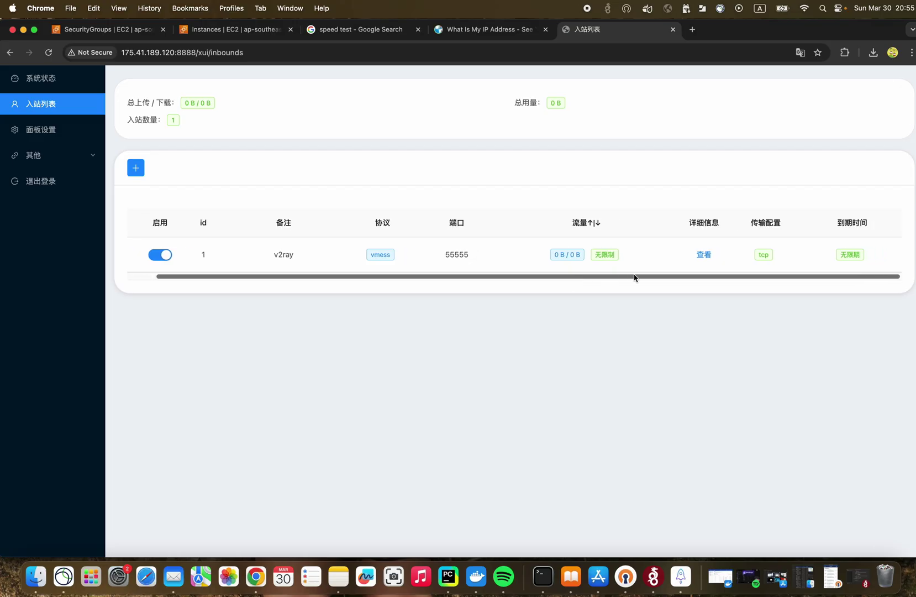
left_click(705, 255)
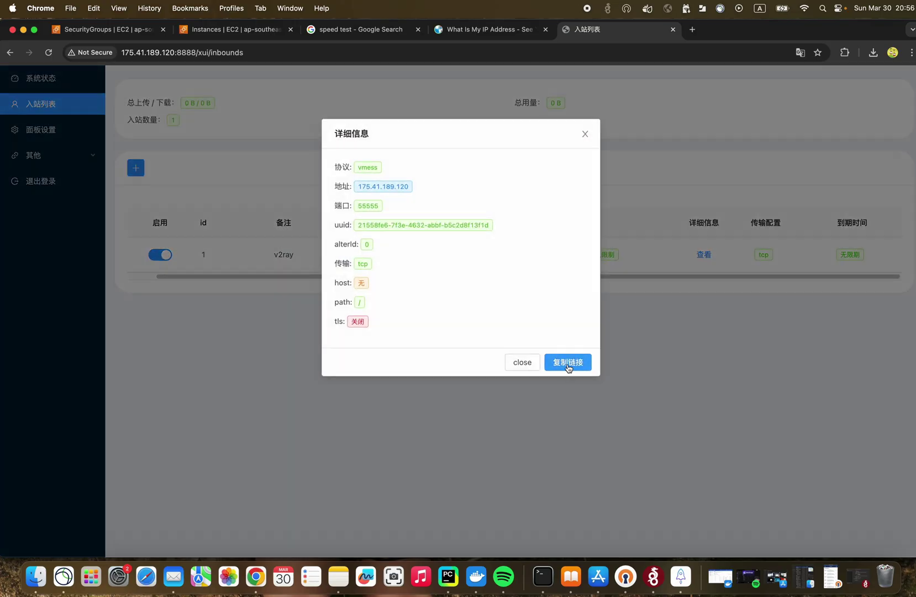
left_click(566, 366)
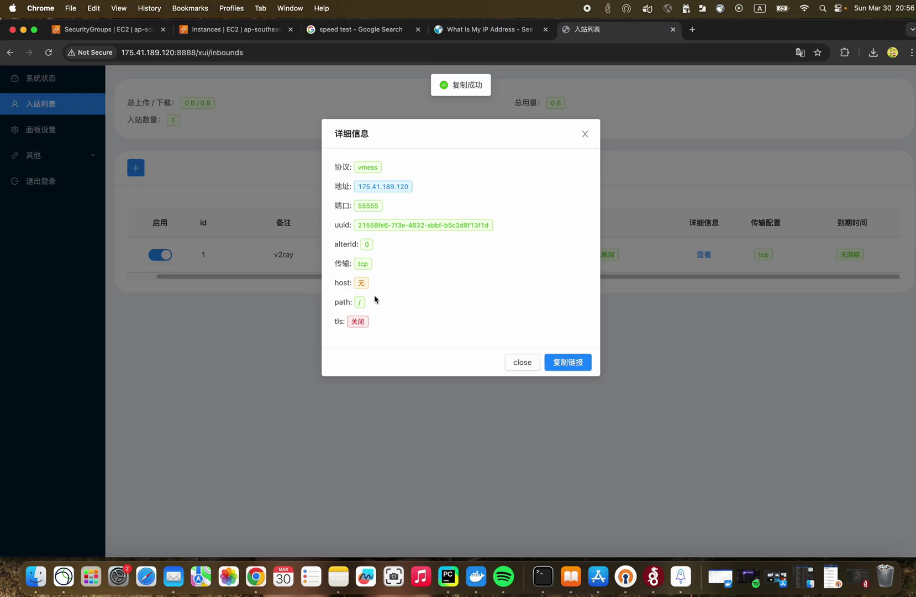
left_click(681, 576)
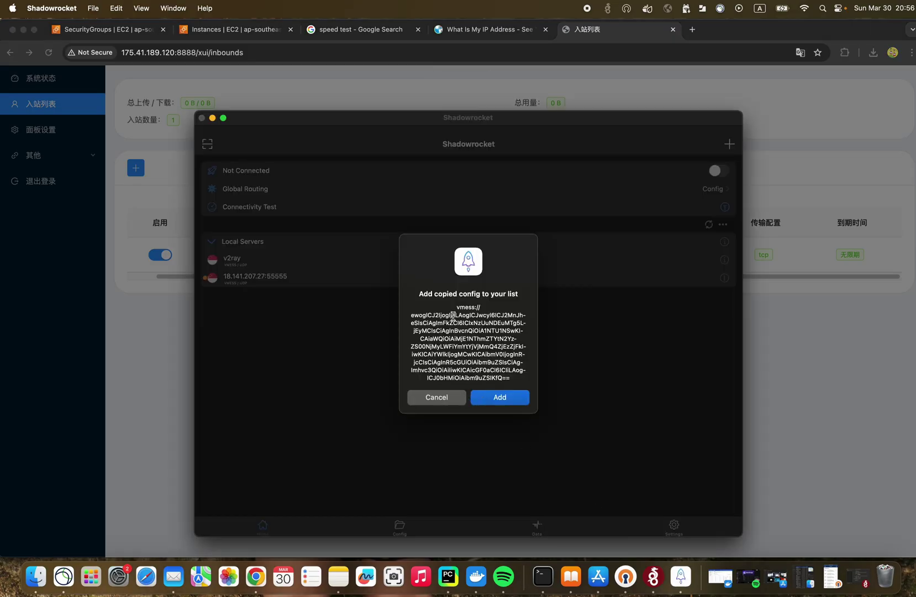
left_click(499, 398)
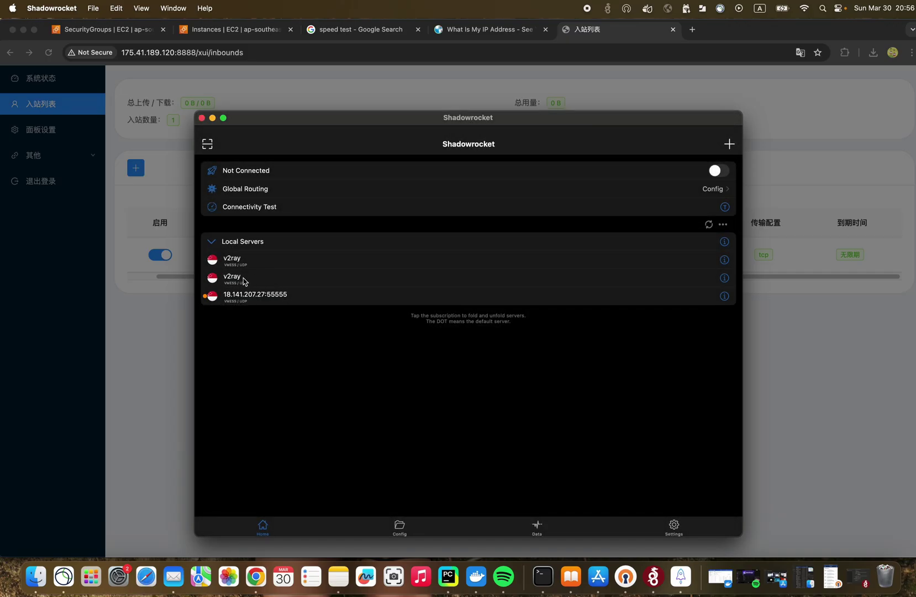
Step: Compare the address of the second v2ray server in Shadowrocket with the PyCharm run output and the EC2 instance's public IPv4 address
left_click(725, 278)
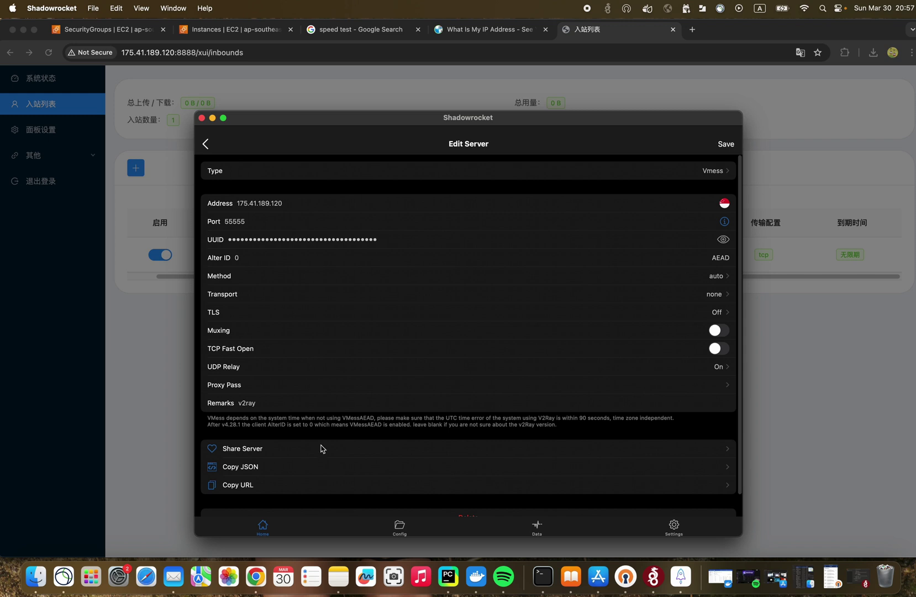
left_click(448, 577)
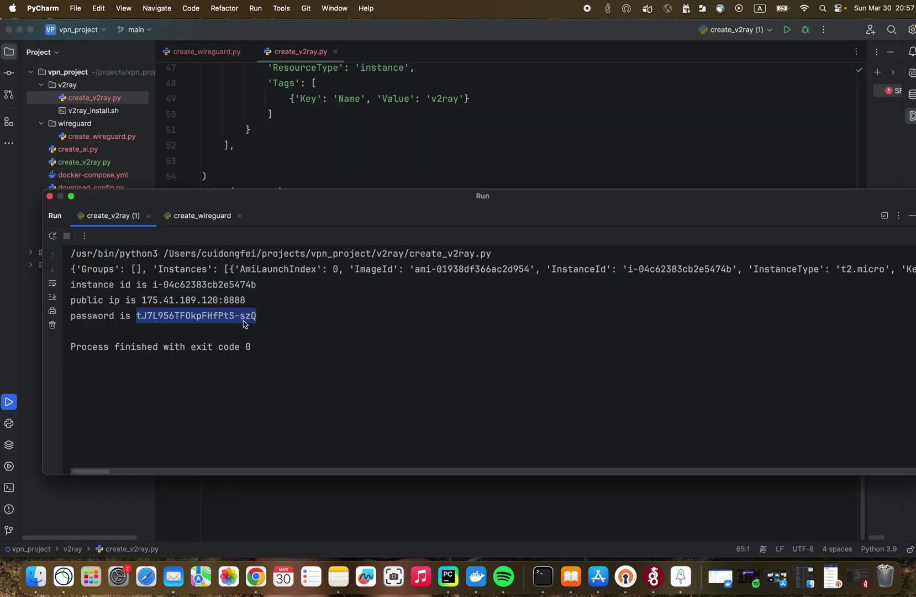
left_click_drag(141, 300, 214, 303)
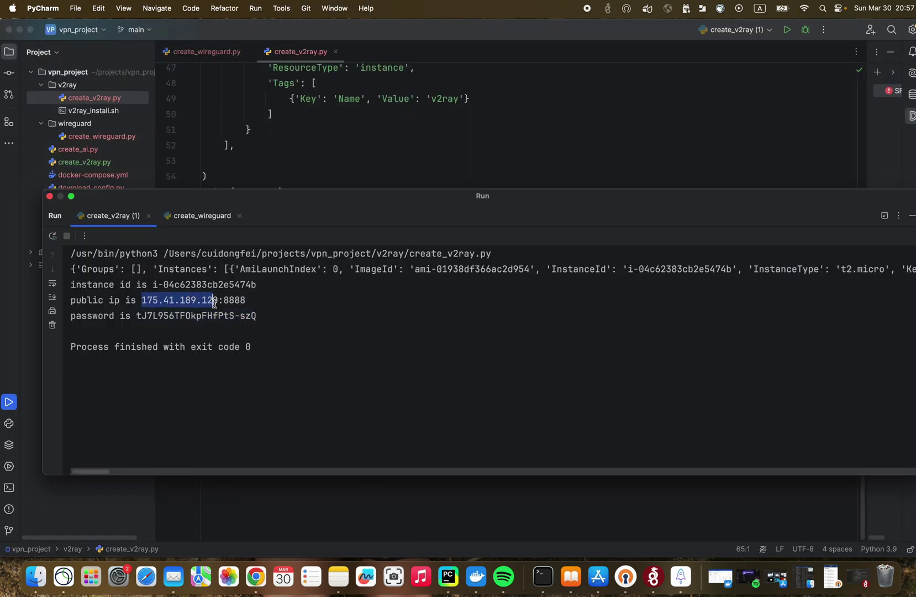
left_click(255, 577)
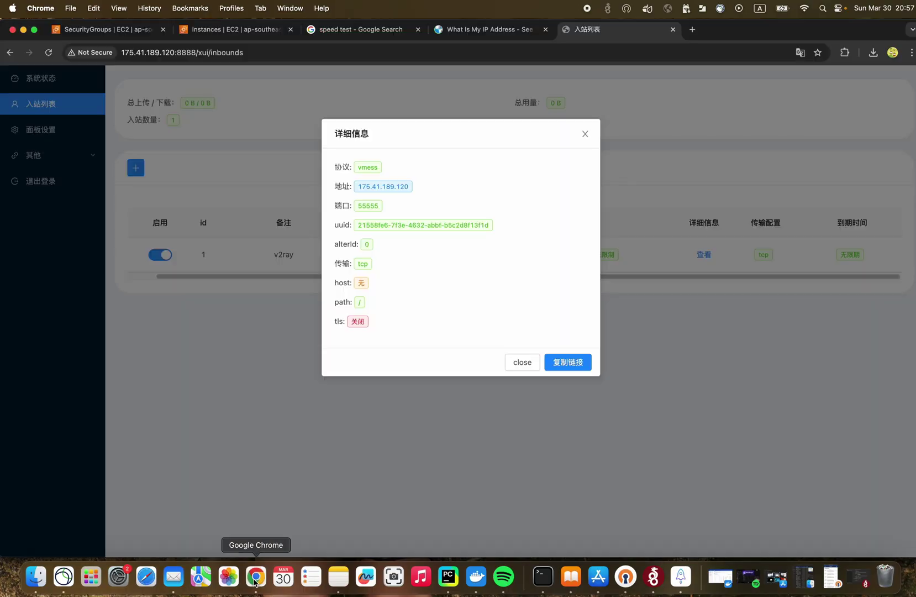
left_click(213, 31)
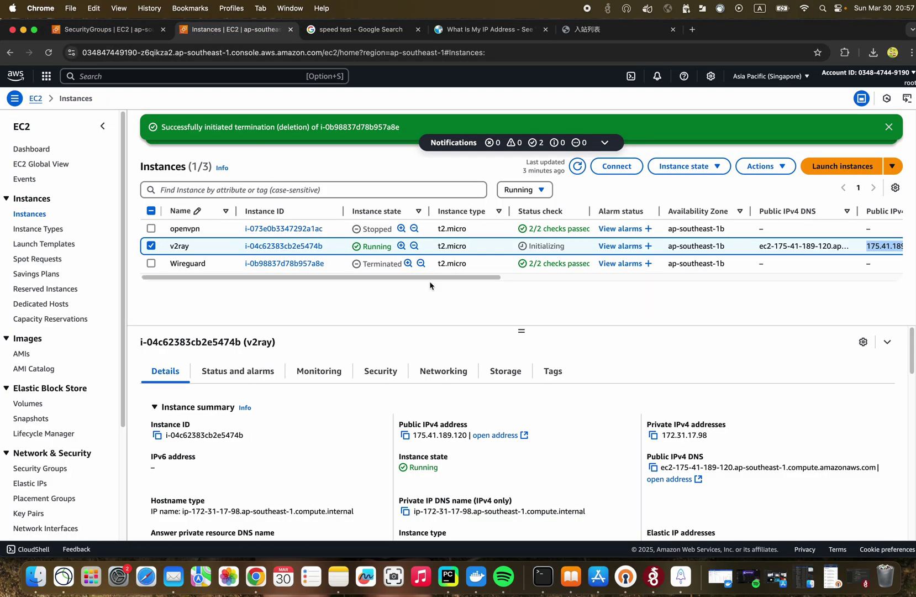
scroll(429, 279, "right", 6)
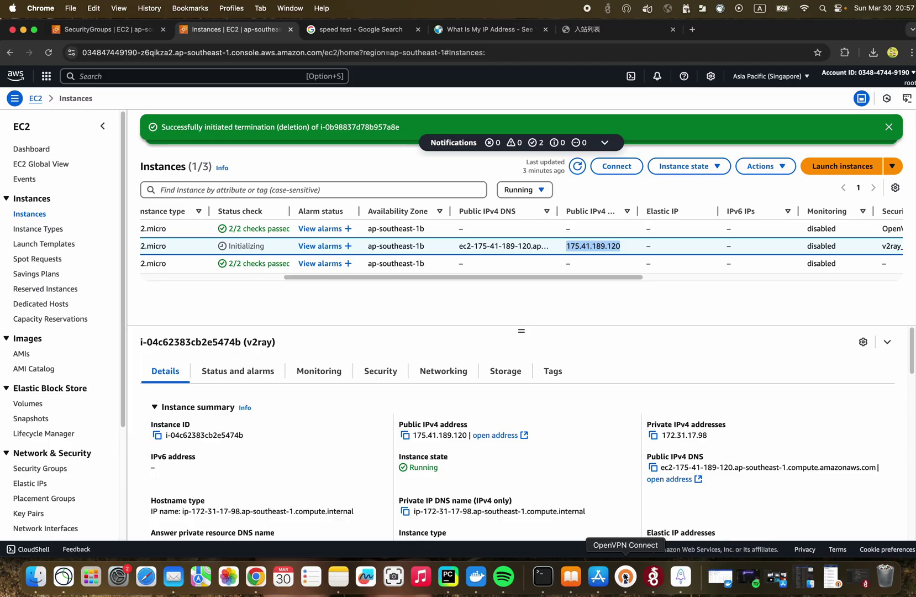
left_click(681, 576)
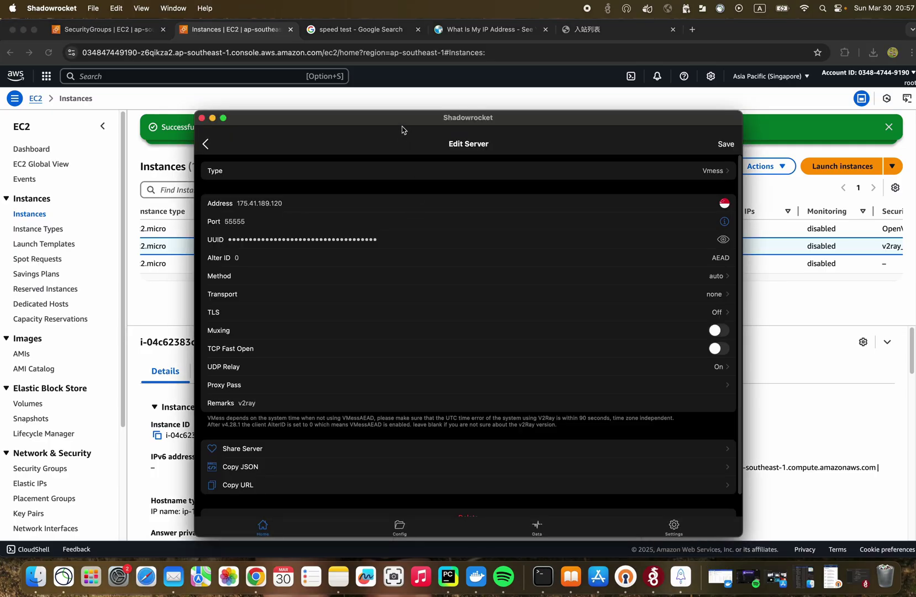
left_click_drag(375, 136, 328, 81)
left_click(159, 90)
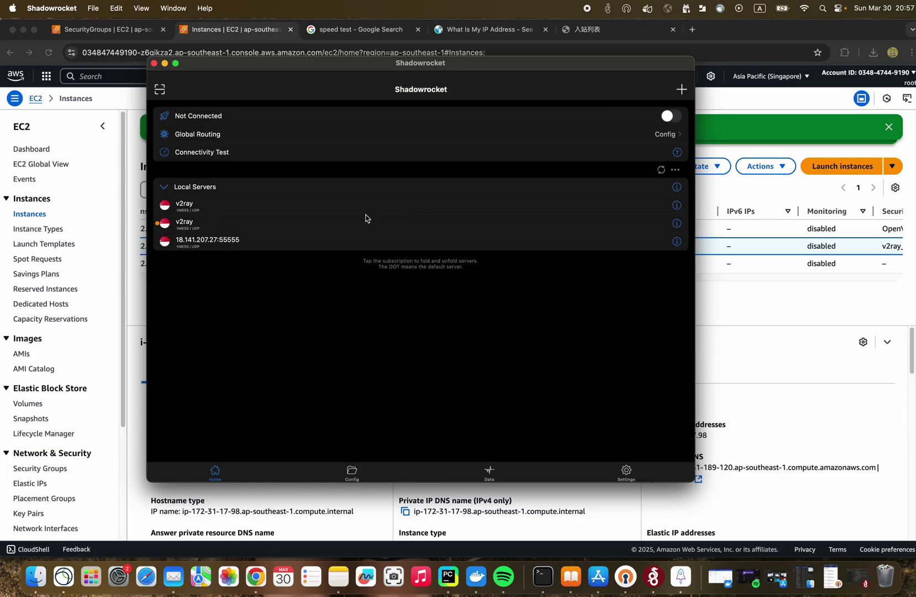
left_click(676, 117)
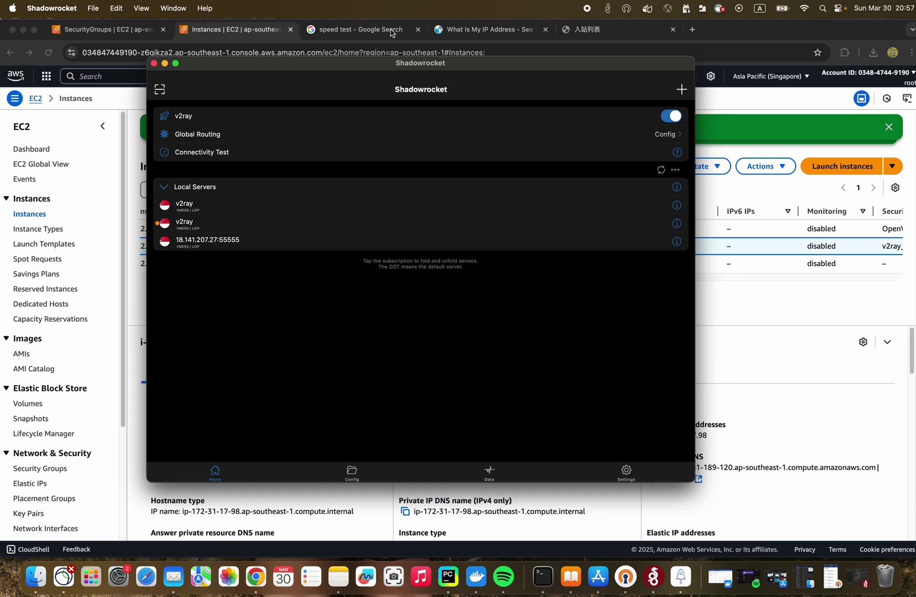
Step: Reload the What Is My IP Address page in Chrome and check the public IPv4 address and city
left_click(465, 31)
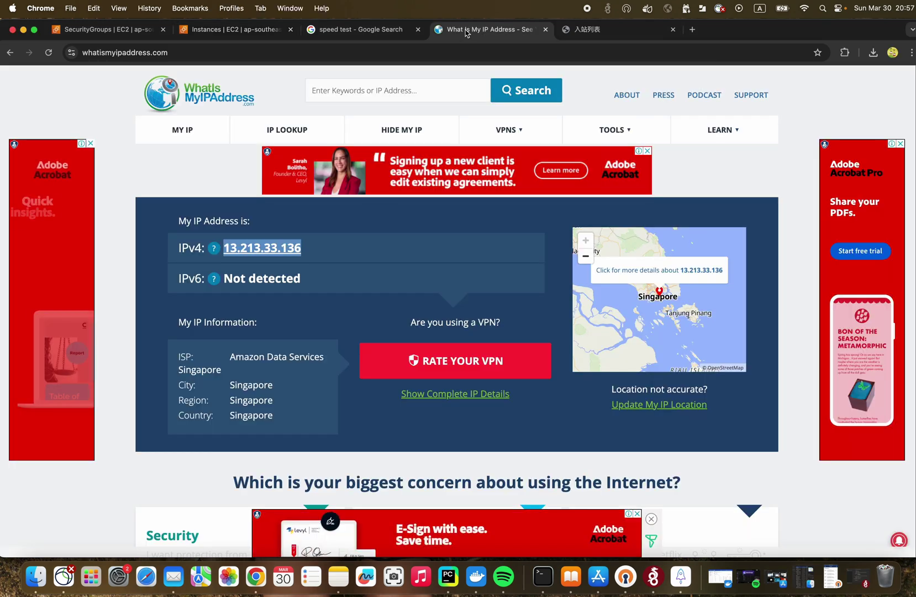
left_click(48, 53)
left_click(48, 54)
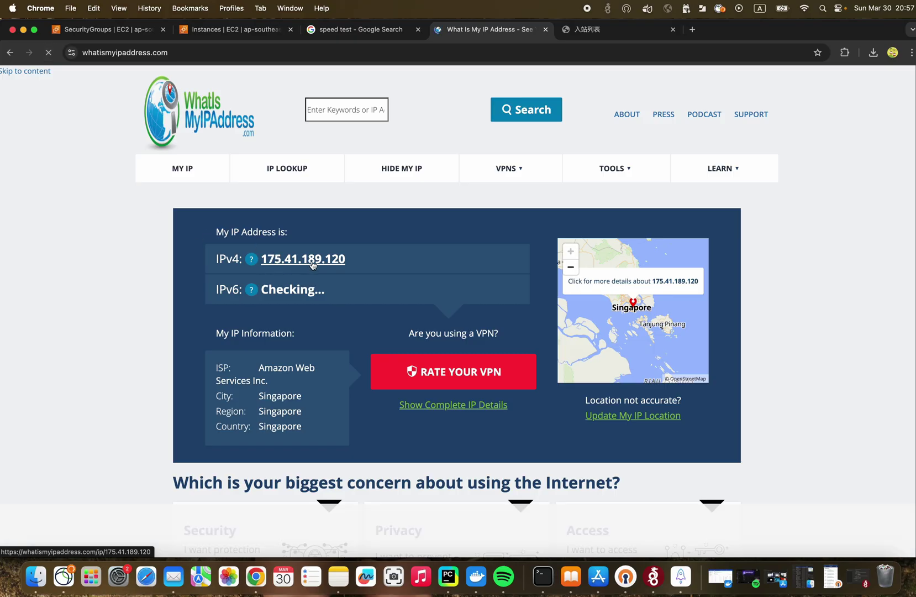
scroll(327, 338, "down", 5)
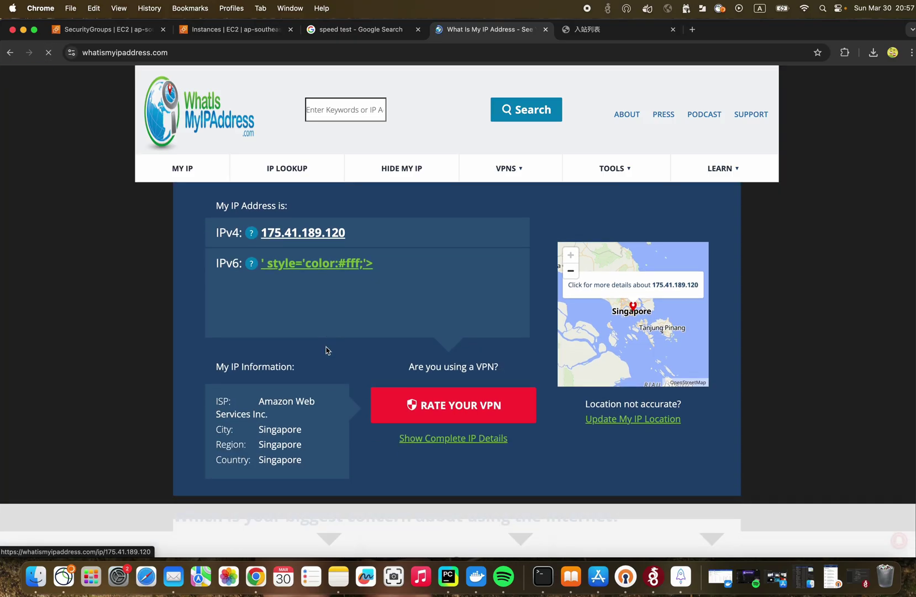
scroll(309, 354, "up", 3)
double_click(280, 398)
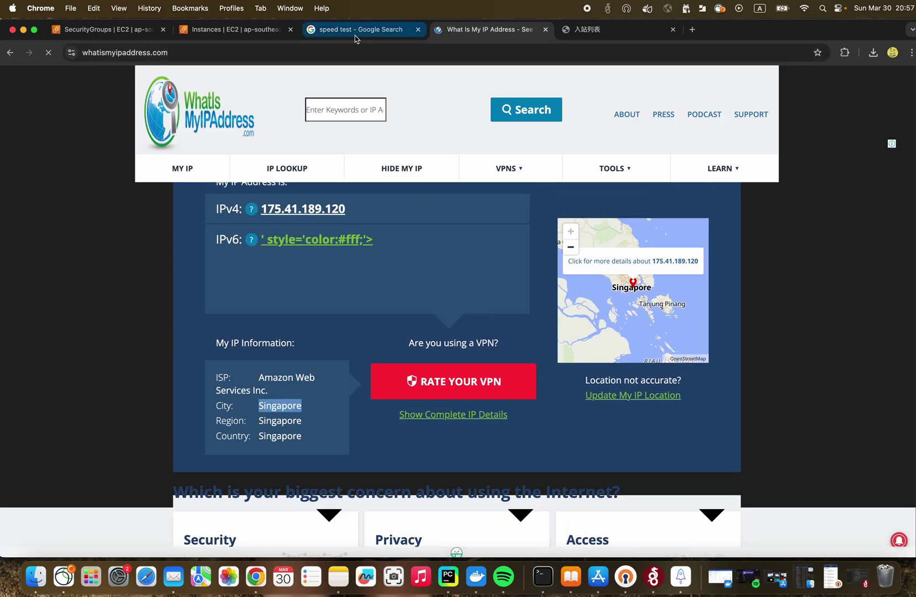
Step: Rerun the Google internet speed test in Chrome, then switch to PyCharm and place its window beneath the test's speed figures
left_click(355, 35)
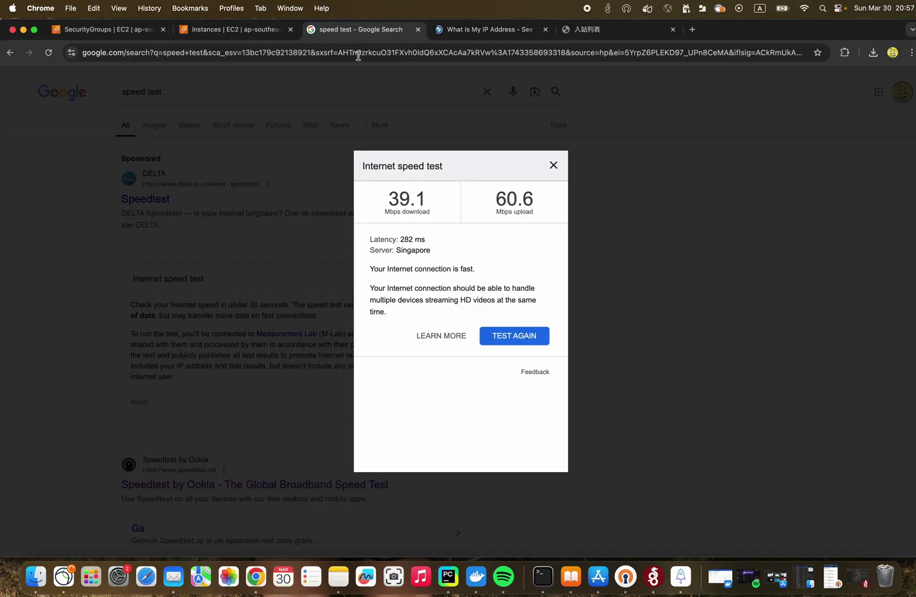
left_click(512, 337)
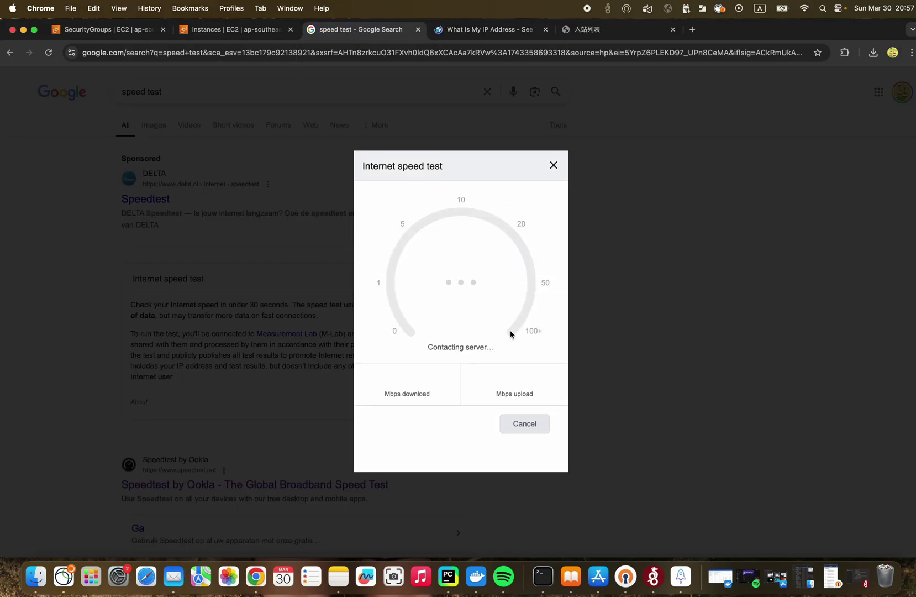
left_click(453, 576)
left_click_drag(304, 198, 305, 578)
left_click_drag(369, 32, 425, 412)
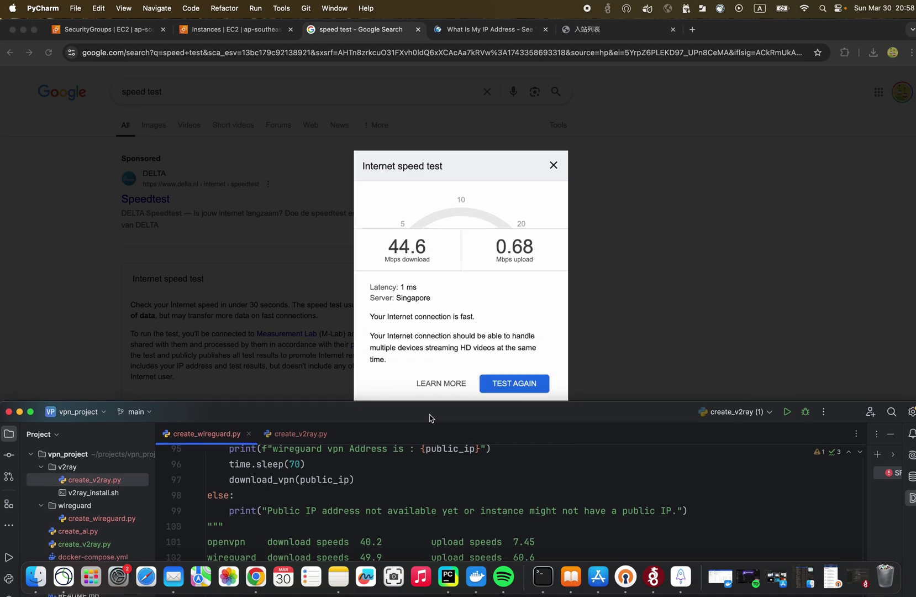
left_click_drag(431, 415, 440, 281)
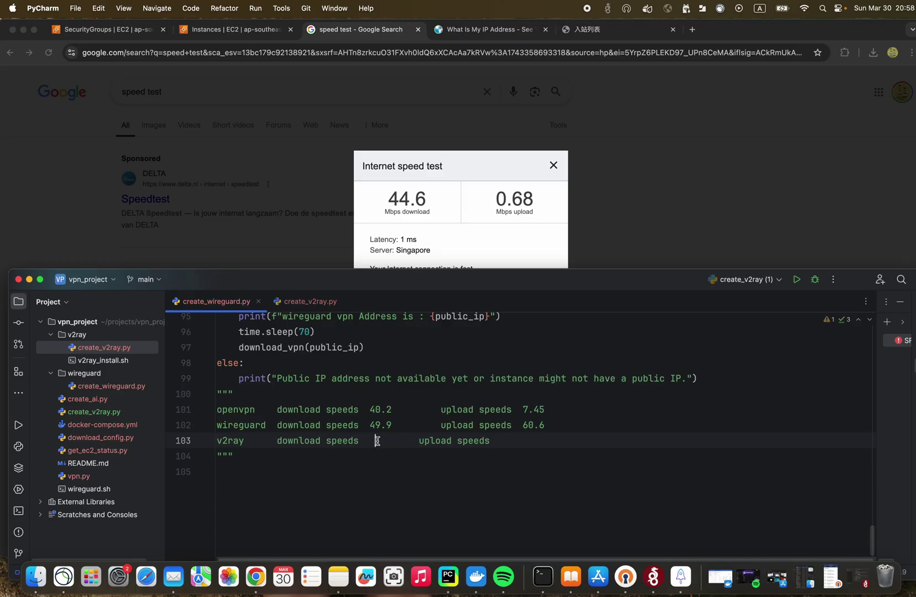
Step: Record 44.6 as the download speed and 0.68 as the upload speed on the v2ray line of create_wireguard.py's comparison notes
type("44.6")
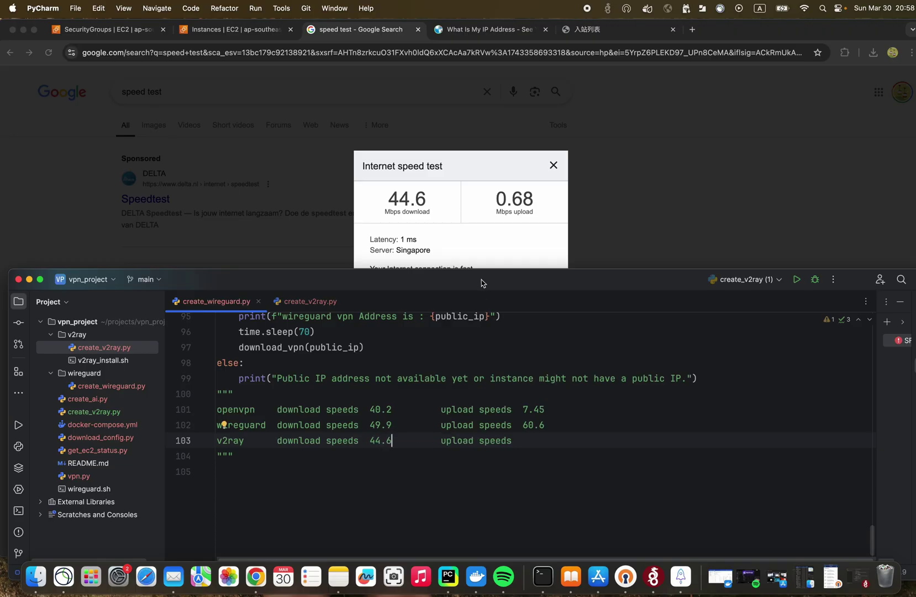
left_click(536, 439)
type("0.68")
left_click_drag(466, 280, 473, 325)
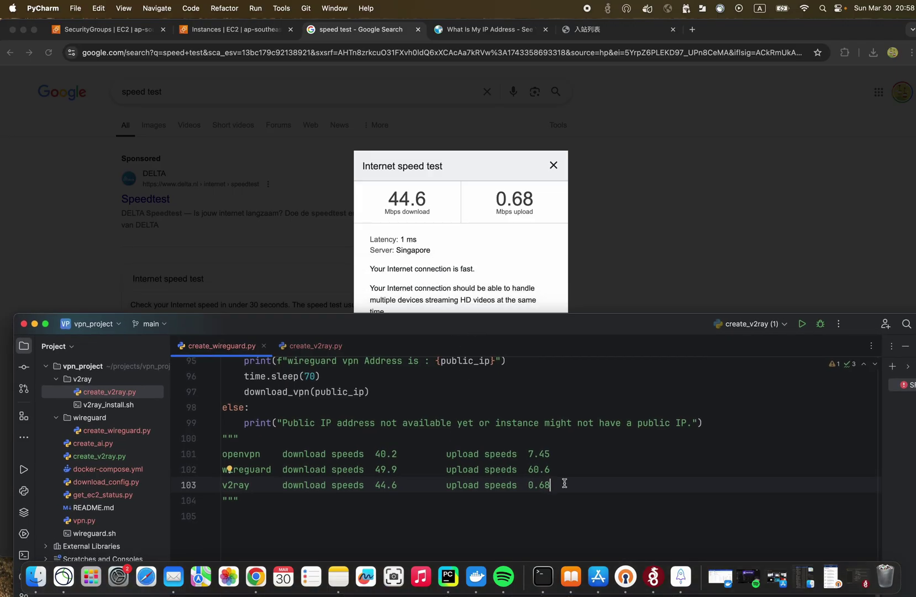
Step: Append latencies to the comparison notes: 1ms for v2ray, 286ms for wireguard and 200ms for openvpn
left_click(579, 494)
left_click(583, 486)
type("1ms")
left_click(591, 469)
type("286")
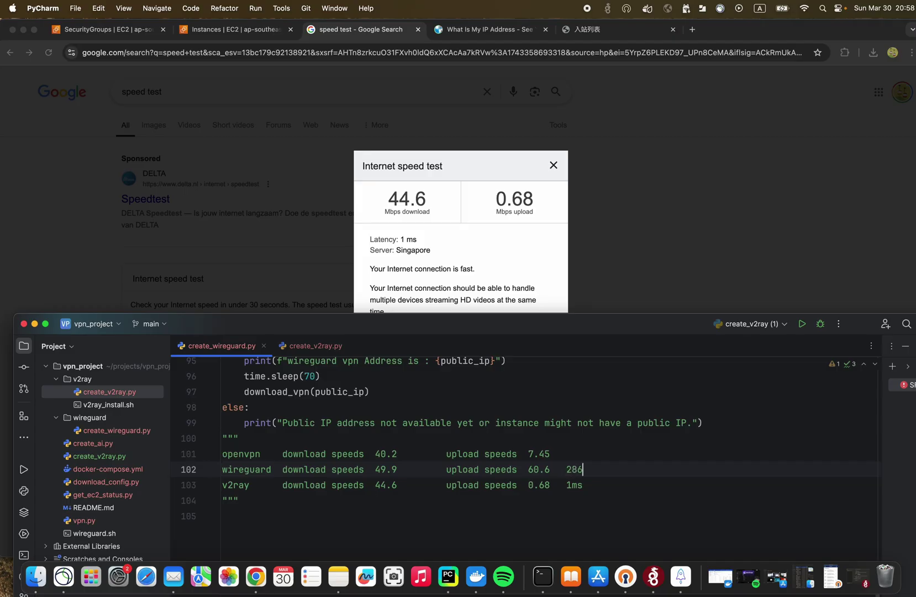
type("ms")
left_click(600, 456)
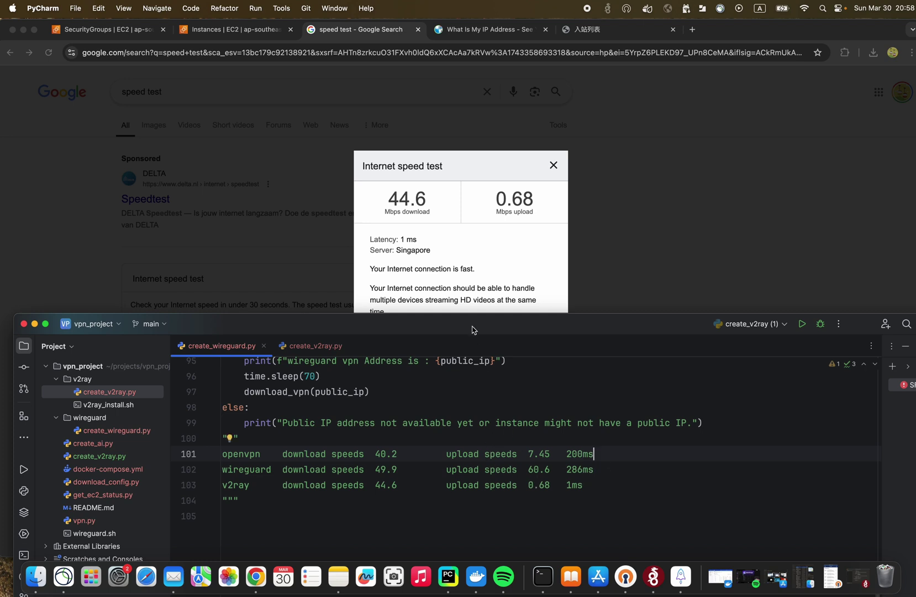
mouse_move(467, 321)
left_mouse_down()
mouse_move(469, 463)
mouse_move(471, 313)
mouse_move(473, 323)
left_mouse_up()
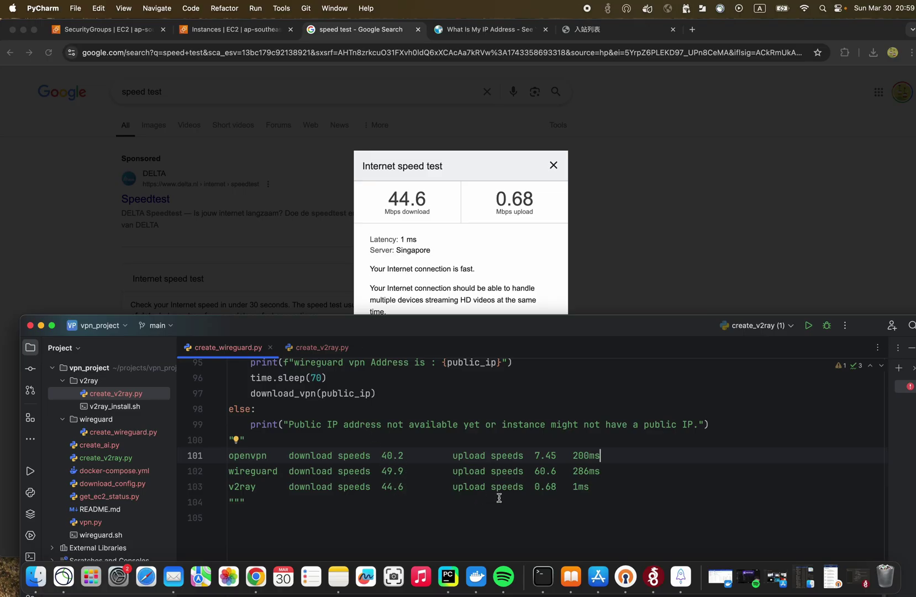
Step: Highlight v2ray's recorded upload speed, rerun the speed test in Chrome, and switch to Shadowrocket to check the active connection
left_click_drag(534, 487, 555, 487)
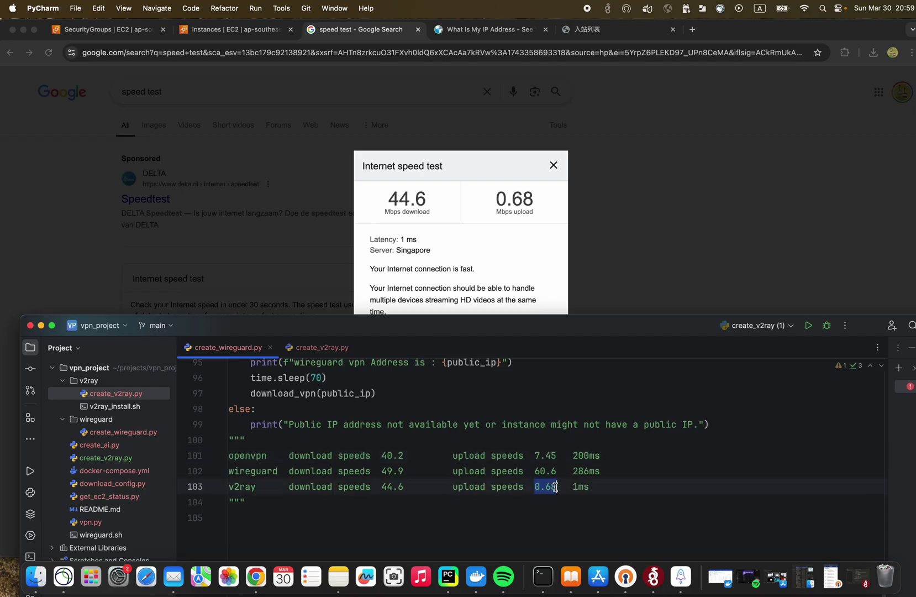
left_click(488, 270)
left_click(504, 338)
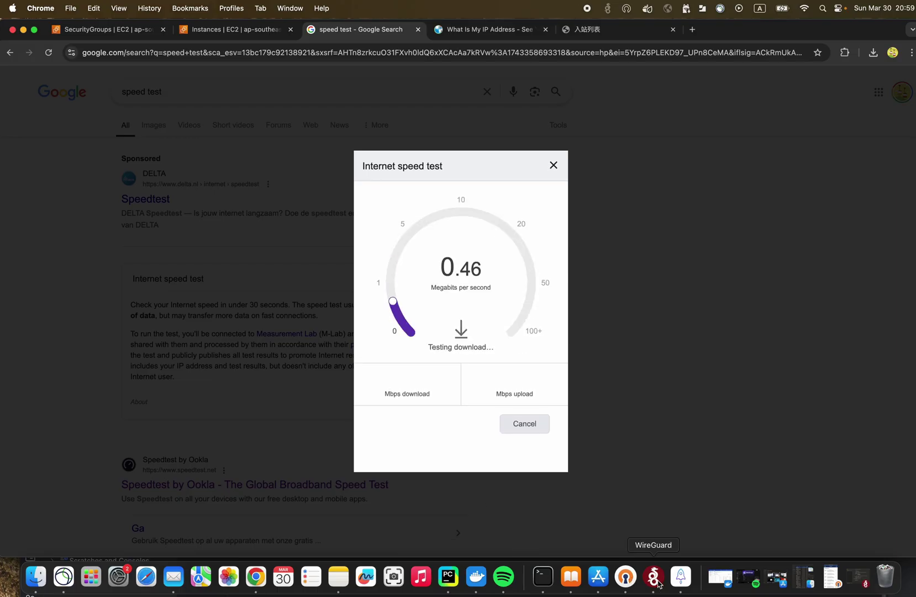
left_click(681, 576)
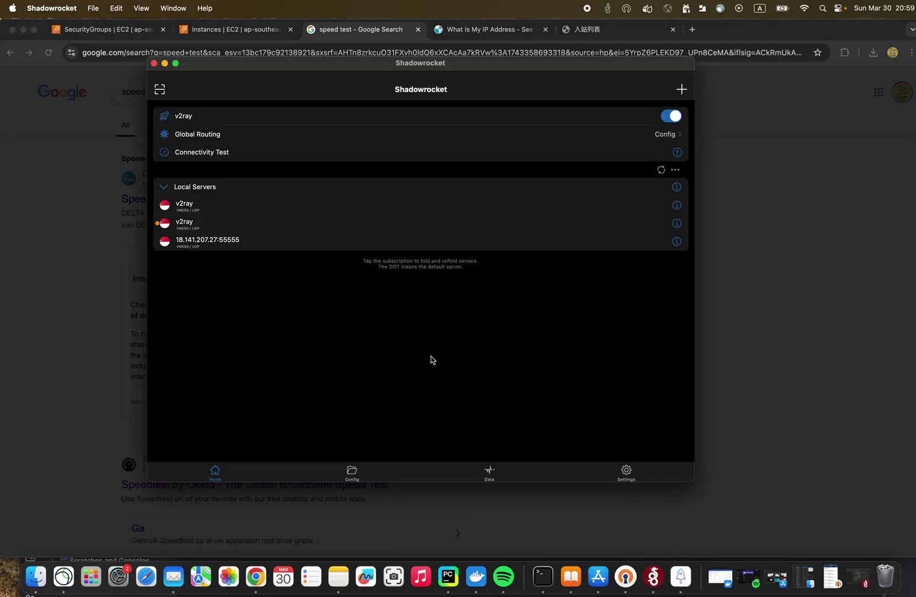